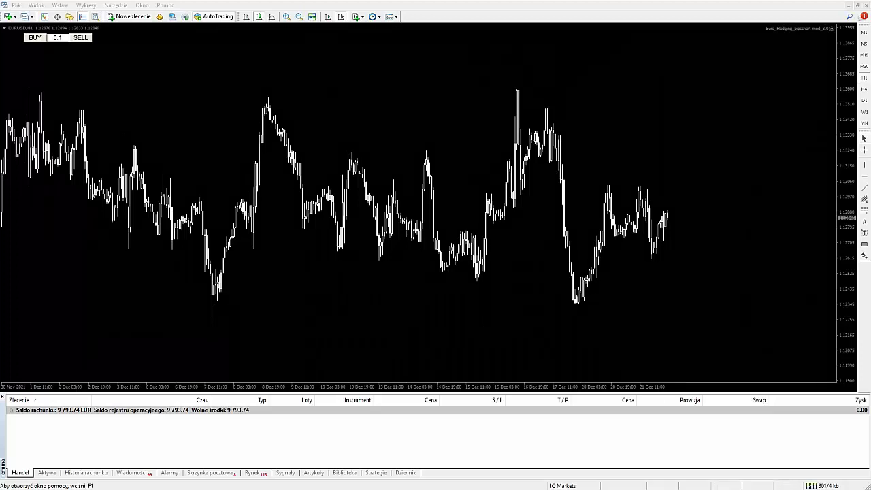
Step: Draw two horizontal red lines across the chart near 1.1324 and 1.1292 and label the gap between them 10
{"action": "left_click_drag", "start_coordinate": [334, 148], "coordinate": [677, 150]}
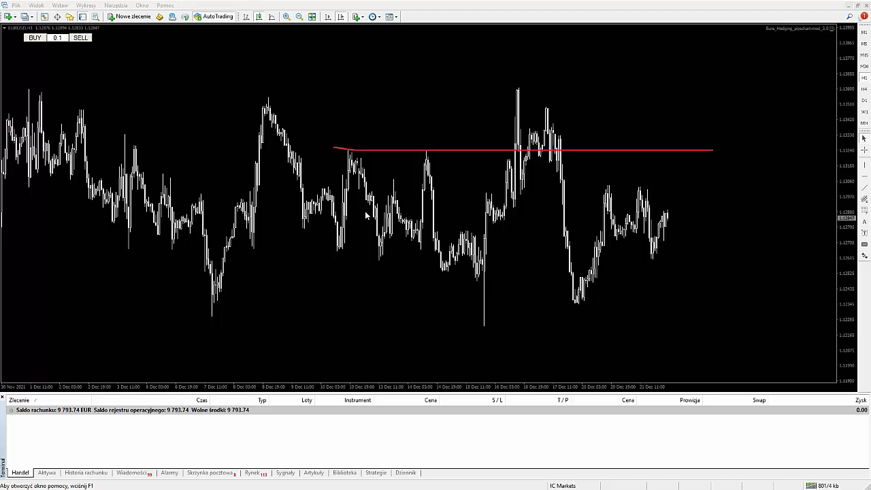
{"action": "left_click_drag", "start_coordinate": [348, 202], "coordinate": [717, 209]}
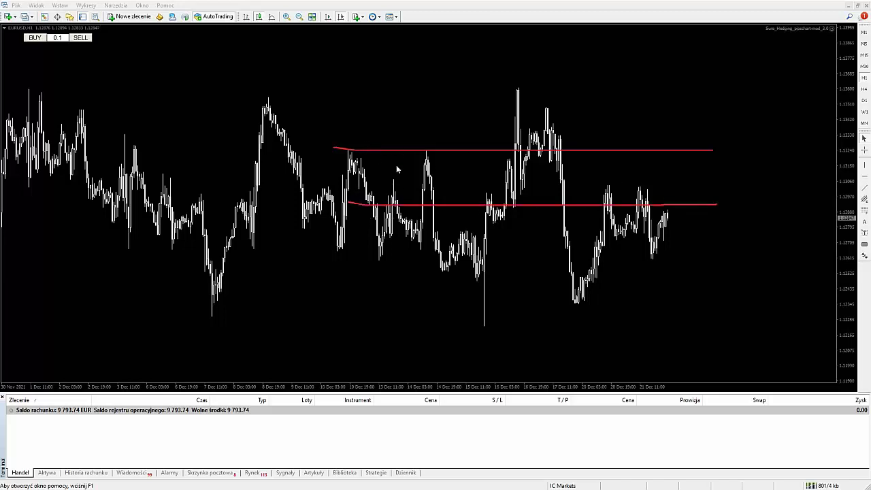
{"action": "mouse_move", "coordinate": [344, 160]}
{"action": "left_mouse_down"}
{"action": "mouse_move", "coordinate": [341, 190]}
{"action": "mouse_move", "coordinate": [342, 161]}
{"action": "mouse_move", "coordinate": [343, 179]}
{"action": "left_mouse_up"}
{"action": "mouse_move", "coordinate": [290, 174]}
{"action": "left_mouse_down"}
{"action": "mouse_move", "coordinate": [301, 164]}
{"action": "mouse_move", "coordinate": [307, 188]}
{"action": "mouse_move", "coordinate": [312, 163]}
{"action": "left_mouse_up"}
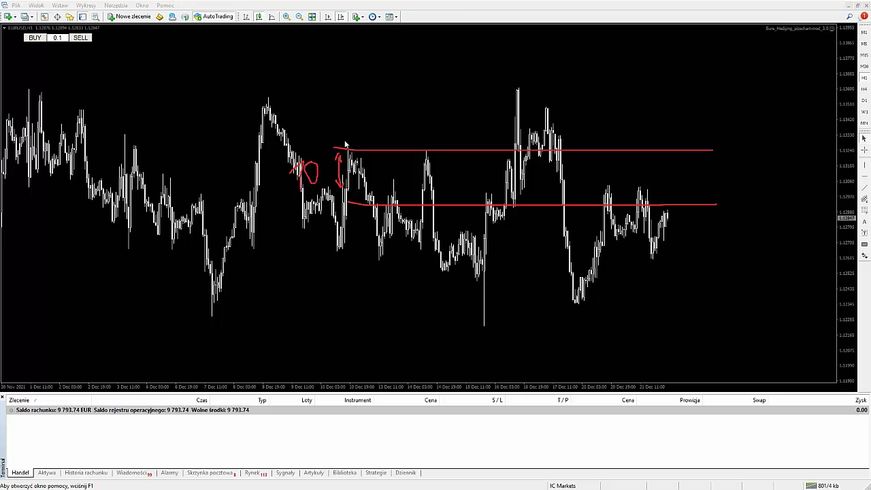
Step: Draw a horizontal line above the zone near 1.1368 and label its distance from the zone 15
{"action": "left_click_drag", "start_coordinate": [336, 70], "coordinate": [706, 79]}
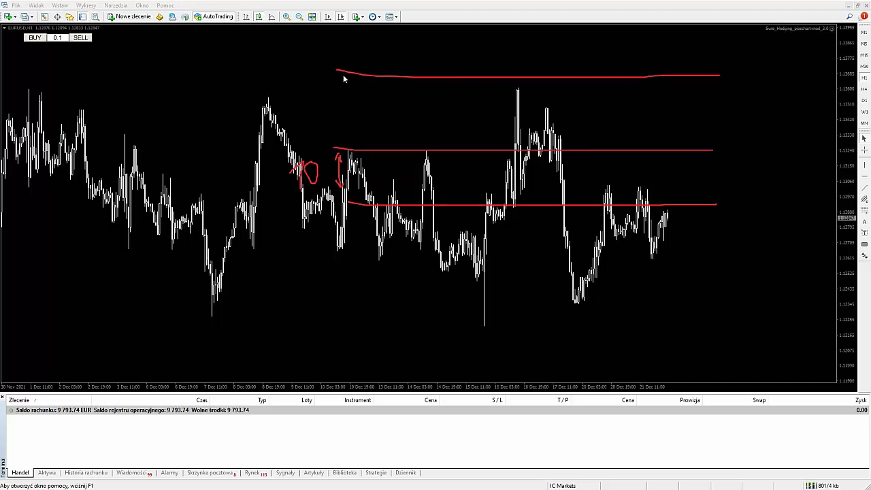
{"action": "mouse_move", "coordinate": [293, 109]}
{"action": "left_mouse_down"}
{"action": "mouse_move", "coordinate": [302, 96]}
{"action": "mouse_move", "coordinate": [304, 128]}
{"action": "left_mouse_up"}
{"action": "left_click_drag", "start_coordinate": [328, 97], "coordinate": [318, 127]}
Step: Circle an entry on the upper zone line with an upward arrow, and connect it to a circled lower-line entry with a downward arrow
{"action": "left_click_drag", "start_coordinate": [383, 145], "coordinate": [388, 154]}
{"action": "left_click_drag", "start_coordinate": [385, 149], "coordinate": [388, 93]}
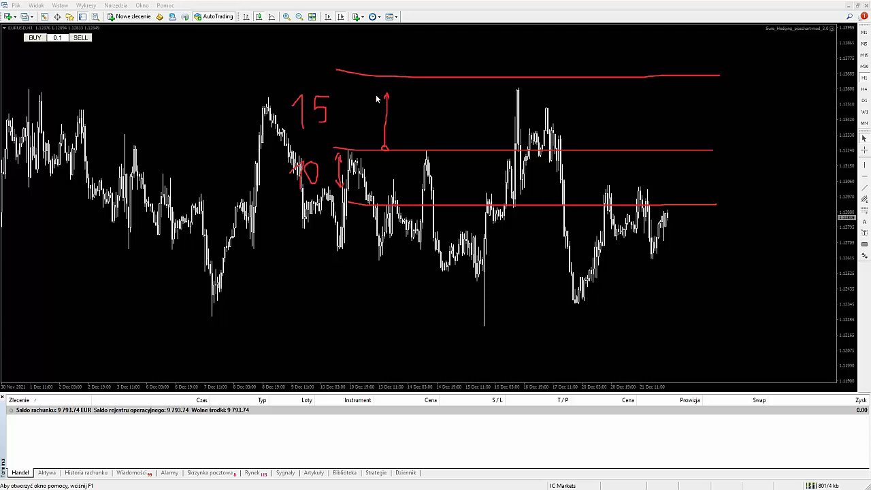
{"action": "mouse_move", "coordinate": [386, 152]}
{"action": "left_mouse_down"}
{"action": "mouse_move", "coordinate": [421, 203]}
{"action": "mouse_move", "coordinate": [429, 202]}
{"action": "mouse_move", "coordinate": [416, 208]}
{"action": "mouse_move", "coordinate": [423, 213]}
{"action": "mouse_move", "coordinate": [429, 204]}
{"action": "mouse_move", "coordinate": [418, 209]}
{"action": "mouse_move", "coordinate": [415, 252]}
{"action": "left_mouse_up"}
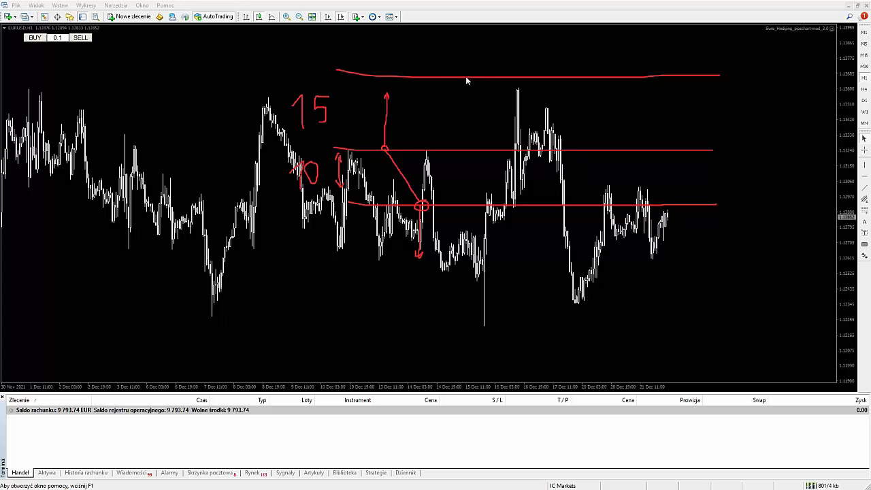
Step: Draw a horizontal line near 1.1252 labelled 15 below the zone, and mark the first two entries 0,1 and 0,2
{"action": "left_click_drag", "start_coordinate": [339, 271], "coordinate": [702, 277]}
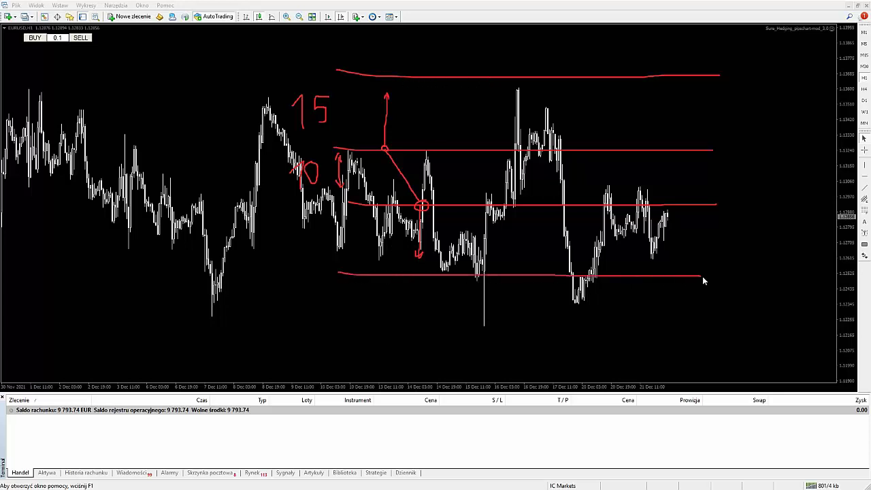
{"action": "mouse_move", "coordinate": [296, 250]}
{"action": "left_mouse_down"}
{"action": "mouse_move", "coordinate": [319, 233]}
{"action": "mouse_move", "coordinate": [313, 248]}
{"action": "mouse_move", "coordinate": [322, 261]}
{"action": "mouse_move", "coordinate": [309, 261]}
{"action": "left_mouse_up"}
{"action": "left_click_drag", "start_coordinate": [395, 128], "coordinate": [403, 130]}
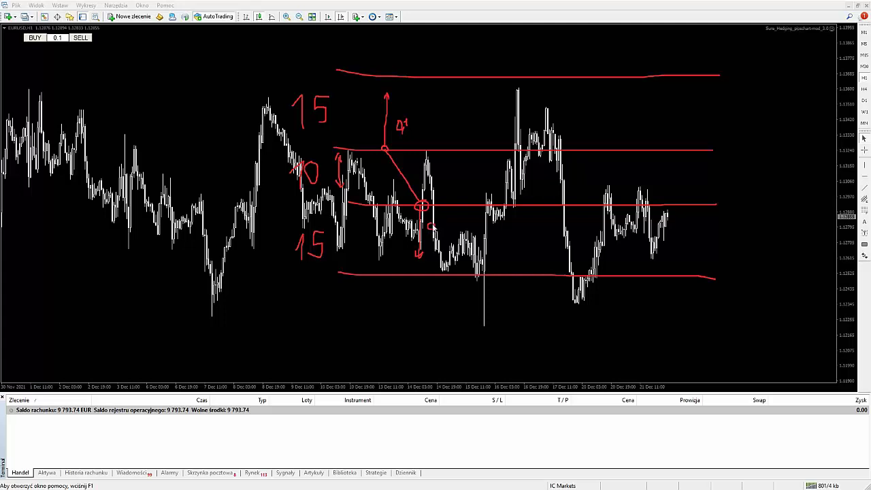
{"action": "mouse_move", "coordinate": [437, 230]}
{"action": "left_mouse_down"}
{"action": "mouse_move", "coordinate": [443, 226]}
{"action": "mouse_move", "coordinate": [439, 233]}
{"action": "left_mouse_up"}
Step: Extend the zigzag with an upward entry labelled 0,4 and a downward entry labelled 0,8, and note the multiplier x2
{"action": "mouse_move", "coordinate": [423, 205]}
{"action": "left_mouse_down"}
{"action": "mouse_move", "coordinate": [461, 147]}
{"action": "mouse_move", "coordinate": [472, 147]}
{"action": "mouse_move", "coordinate": [469, 99]}
{"action": "left_mouse_up"}
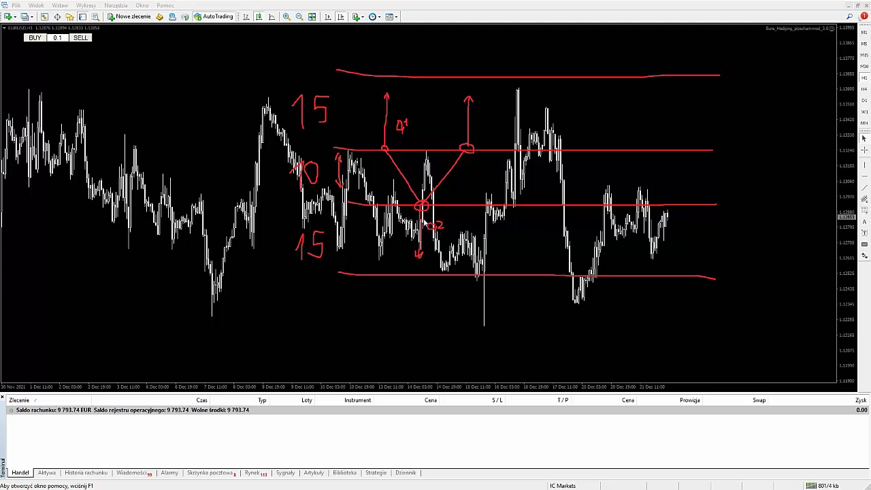
{"action": "left_click_drag", "start_coordinate": [486, 126], "coordinate": [494, 134]}
{"action": "mouse_move", "coordinate": [181, 74]}
{"action": "left_mouse_down"}
{"action": "mouse_move", "coordinate": [173, 89]}
{"action": "mouse_move", "coordinate": [208, 90]}
{"action": "left_mouse_up"}
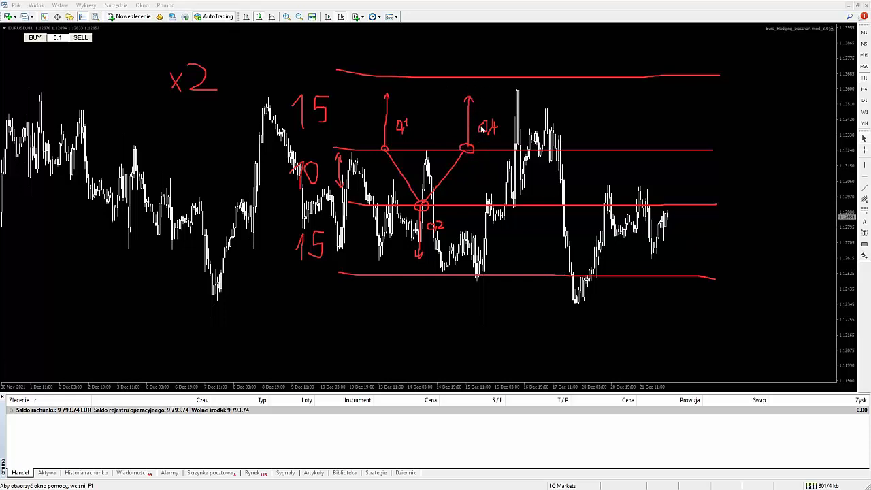
{"action": "mouse_move", "coordinate": [469, 151]}
{"action": "left_mouse_down"}
{"action": "mouse_move", "coordinate": [502, 205]}
{"action": "mouse_move", "coordinate": [487, 204]}
{"action": "mouse_move", "coordinate": [493, 216]}
{"action": "mouse_move", "coordinate": [502, 203]}
{"action": "mouse_move", "coordinate": [495, 199]}
{"action": "mouse_move", "coordinate": [494, 259]}
{"action": "mouse_move", "coordinate": [499, 253]}
{"action": "mouse_move", "coordinate": [487, 256]}
{"action": "mouse_move", "coordinate": [497, 262]}
{"action": "left_mouse_up"}
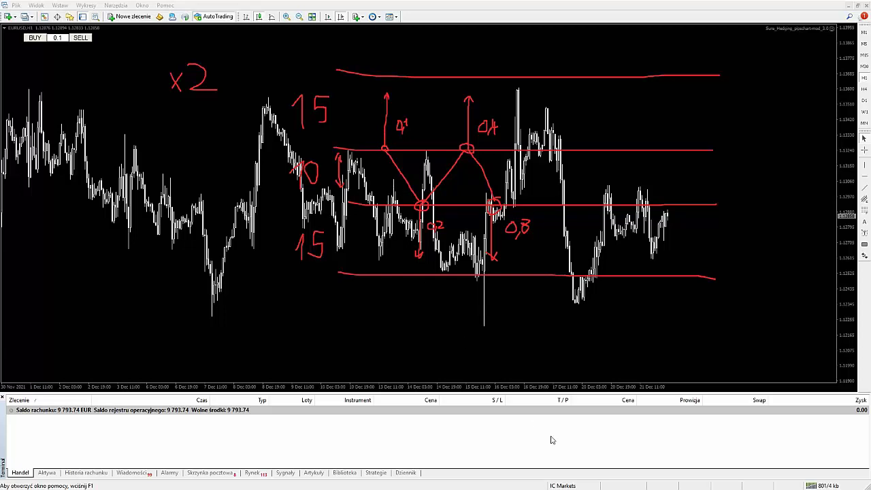
Step: Undo the drawn entries, lot labels and lower target line, keeping the three upper lines with their 10 and 15 labels
{"action": "key", "text": "ctrl+z"}
{"action": "key", "text": "ctrl+z"}
{"action": "key", "text": "ctrl+z"}
{"action": "key", "text": "ctrl+z"}
{"action": "key", "text": "ctrl+z"}
{"action": "key", "text": "ctrl+z"}
{"action": "key", "text": "ctrl+z"}
{"action": "key", "text": "ctrl+z"}
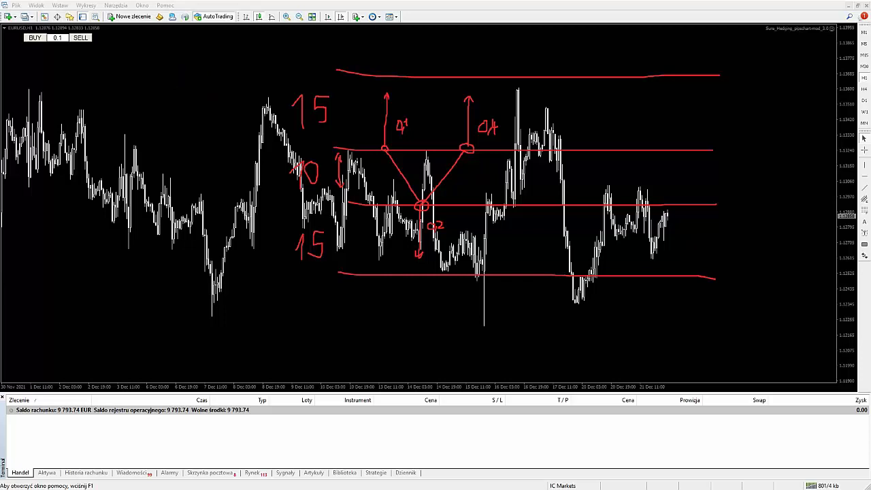
{"action": "key", "text": "ctrl+z"}
{"action": "key", "text": "ctrl+z"}
{"action": "key", "text": "ctrl+z"}
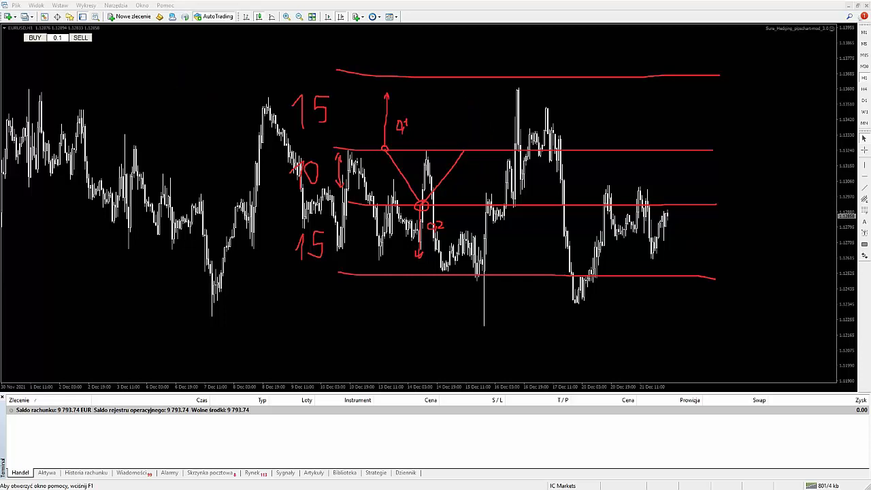
{"action": "key", "text": "ctrl+z"}
{"action": "key", "text": "ctrl+z"}
{"action": "key", "text": "ctrl+z"}
{"action": "key", "text": "ctrl+z"}
{"action": "key", "text": "ctrl+z"}
{"action": "key", "text": "ctrl+z"}
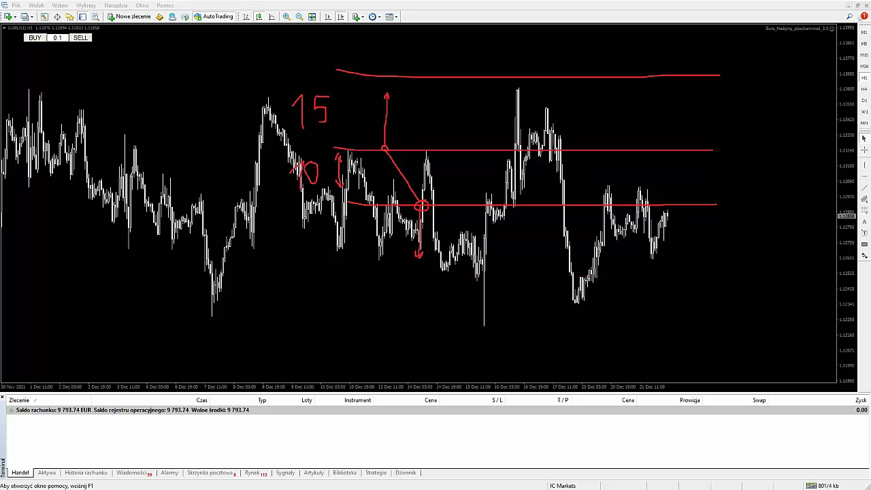
{"action": "key", "text": "ctrl+z"}
{"action": "key", "text": "ctrl+z"}
{"action": "key", "text": "ctrl+z"}
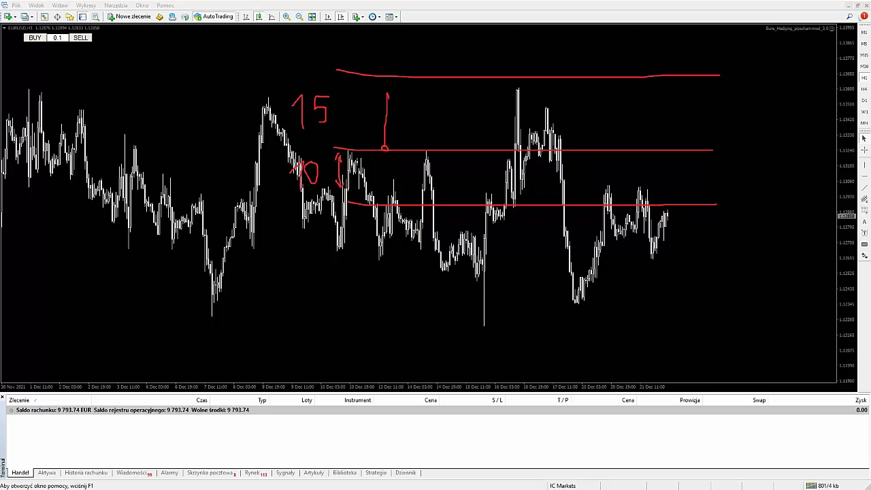
{"action": "key", "text": "ctrl+z"}
Step: Redraw the path from an upward entry to a downward entry, with a lower target line near 1.126 labelled 15
{"action": "mouse_move", "coordinate": [379, 149]}
{"action": "left_mouse_down"}
{"action": "mouse_move", "coordinate": [378, 91]}
{"action": "mouse_move", "coordinate": [381, 100]}
{"action": "left_mouse_up"}
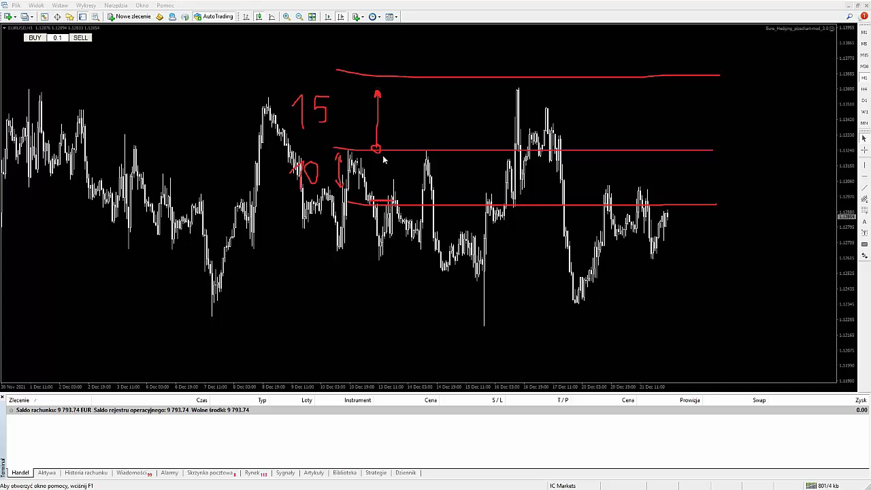
{"action": "mouse_move", "coordinate": [380, 151]}
{"action": "left_mouse_down"}
{"action": "mouse_move", "coordinate": [408, 203]}
{"action": "mouse_move", "coordinate": [418, 203]}
{"action": "mouse_move", "coordinate": [404, 209]}
{"action": "mouse_move", "coordinate": [416, 207]}
{"action": "mouse_move", "coordinate": [403, 256]}
{"action": "left_mouse_up"}
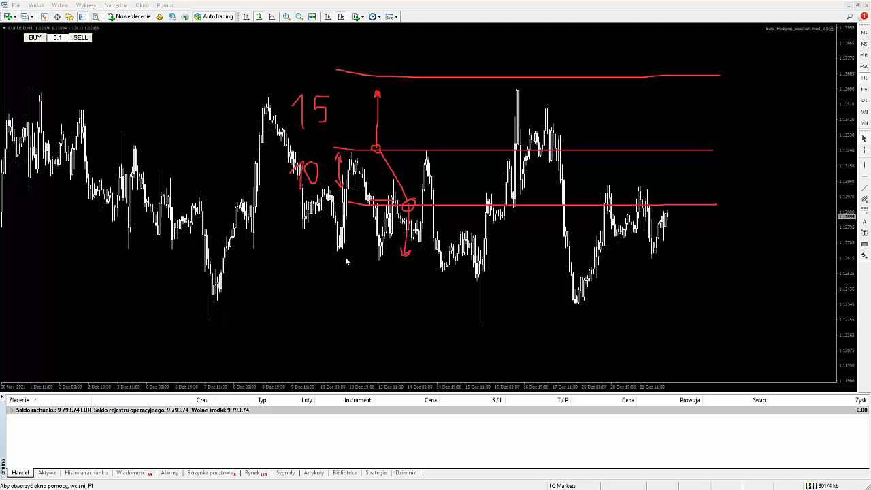
{"action": "left_click_drag", "start_coordinate": [335, 257], "coordinate": [690, 268]}
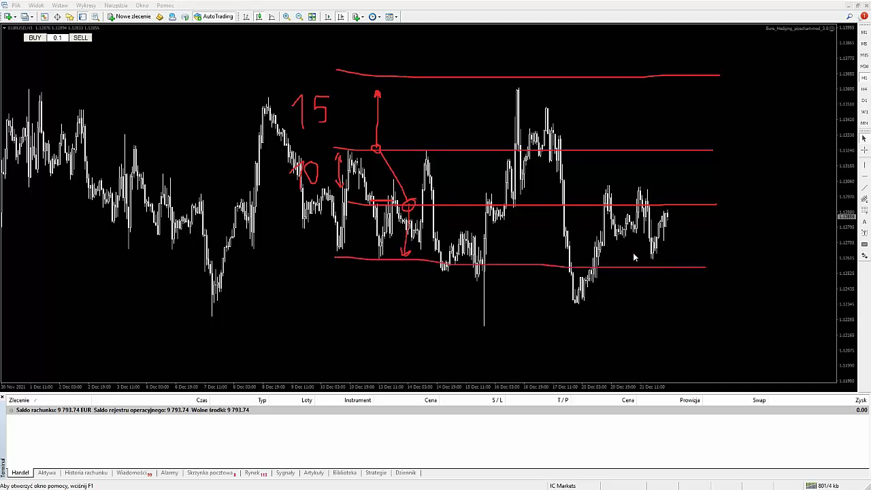
{"action": "mouse_move", "coordinate": [291, 230]}
{"action": "left_mouse_down"}
{"action": "mouse_move", "coordinate": [310, 220]}
{"action": "mouse_move", "coordinate": [308, 253]}
{"action": "left_mouse_up"}
{"action": "mouse_move", "coordinate": [328, 219]}
{"action": "left_mouse_down"}
{"action": "mouse_move", "coordinate": [316, 219]}
{"action": "mouse_move", "coordinate": [316, 241]}
{"action": "mouse_move", "coordinate": [308, 244]}
{"action": "left_mouse_up"}
Step: Add a third, upward entry on the upper zone line, label the first two entries 0,1 and 0,2, and clear the annotations
{"action": "mouse_move", "coordinate": [409, 210]}
{"action": "left_mouse_down"}
{"action": "mouse_move", "coordinate": [455, 163]}
{"action": "mouse_move", "coordinate": [458, 144]}
{"action": "left_mouse_up"}
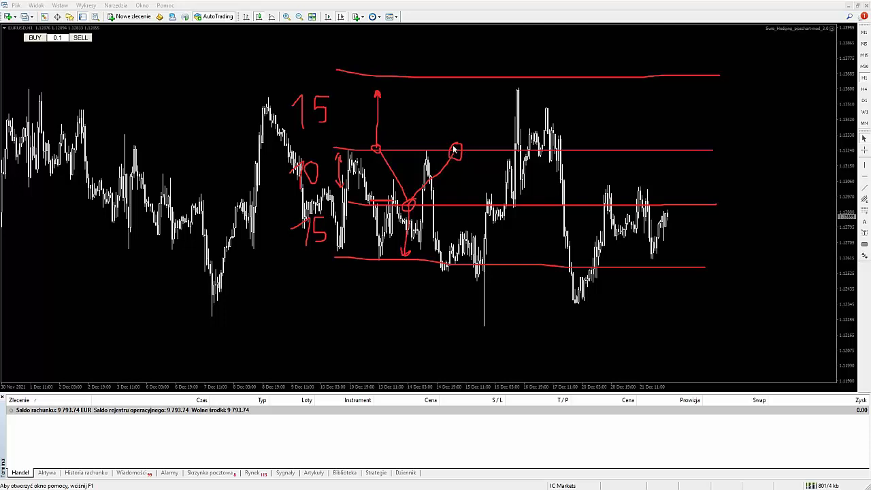
{"action": "mouse_move", "coordinate": [456, 146]}
{"action": "left_mouse_down"}
{"action": "mouse_move", "coordinate": [455, 93]}
{"action": "mouse_move", "coordinate": [451, 99]}
{"action": "left_mouse_up"}
{"action": "mouse_move", "coordinate": [392, 122]}
{"action": "left_mouse_down"}
{"action": "mouse_move", "coordinate": [384, 130]}
{"action": "mouse_move", "coordinate": [394, 126]}
{"action": "mouse_move", "coordinate": [390, 139]}
{"action": "mouse_move", "coordinate": [399, 124]}
{"action": "mouse_move", "coordinate": [400, 133]}
{"action": "left_mouse_up"}
{"action": "mouse_move", "coordinate": [416, 223]}
{"action": "left_mouse_down"}
{"action": "mouse_move", "coordinate": [417, 235]}
{"action": "mouse_move", "coordinate": [423, 224]}
{"action": "mouse_move", "coordinate": [442, 236]}
{"action": "left_mouse_up"}
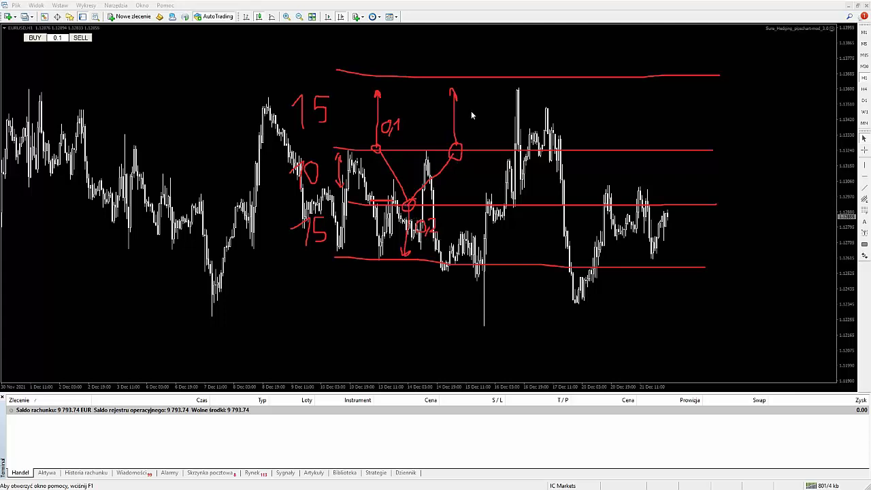
{"action": "mouse_move", "coordinate": [462, 124]}
{"action": "left_mouse_down"}
{"action": "mouse_move", "coordinate": [475, 123]}
{"action": "mouse_move", "coordinate": [473, 137]}
{"action": "mouse_move", "coordinate": [479, 117]}
{"action": "mouse_move", "coordinate": [482, 130]}
{"action": "left_mouse_up"}
{"action": "left_click_drag", "start_coordinate": [464, 155], "coordinate": [484, 153]}
{"action": "key", "text": "Escape"}
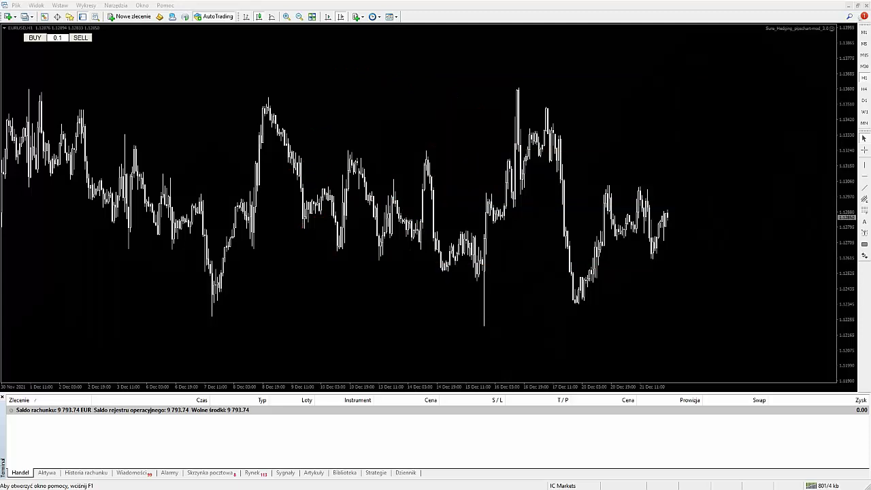
Step: Draw a descending trend line from the 9 November high along the November 2021 downtrend
{"action": "left_click_drag", "start_coordinate": [360, 132], "coordinate": [596, 170]}
{"action": "left_click_drag", "start_coordinate": [419, 189], "coordinate": [423, 171]}
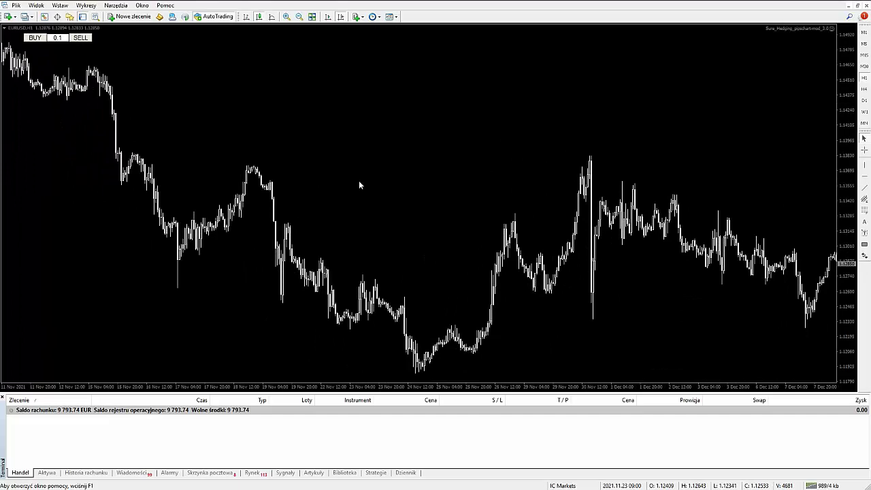
{"action": "left_click_drag", "start_coordinate": [345, 175], "coordinate": [480, 160]}
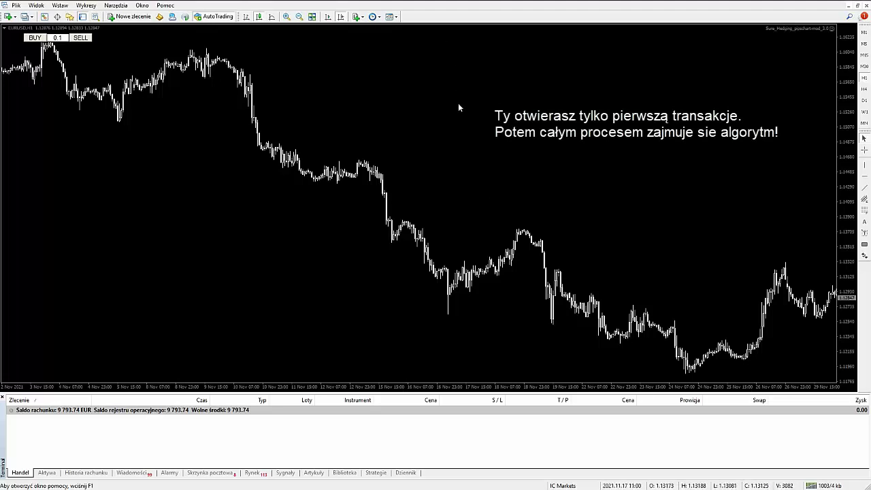
{"action": "left_click", "coordinate": [864, 189]}
{"action": "left_click_drag", "start_coordinate": [206, 49], "coordinate": [447, 217]}
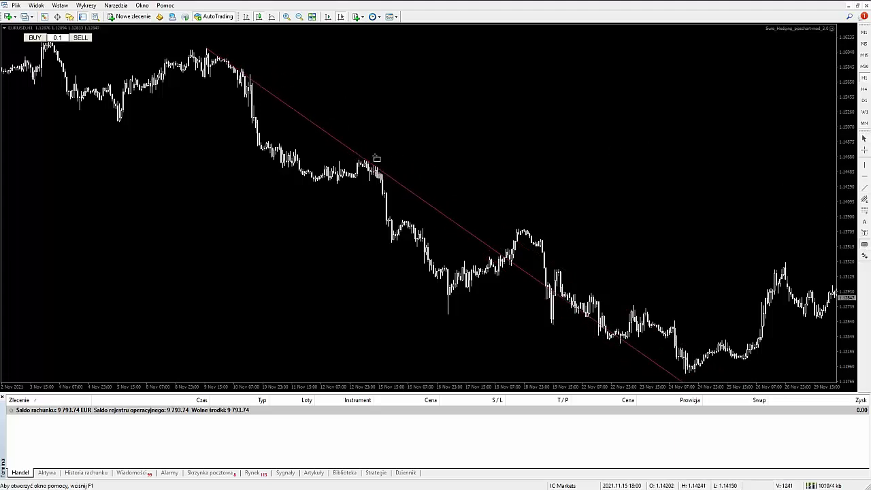
Step: Place a blue rectangle over the 12–15 November consolidation and an equal-sized one over the next consolidation on 15–16 November
{"action": "mouse_move", "coordinate": [308, 152]}
{"action": "left_mouse_down"}
{"action": "mouse_move", "coordinate": [410, 173]}
{"action": "mouse_move", "coordinate": [390, 196]}
{"action": "mouse_move", "coordinate": [385, 190]}
{"action": "left_mouse_up"}
{"action": "double_click", "coordinate": [346, 170]}
{"action": "mouse_move", "coordinate": [345, 169]}
{"action": "left_mouse_down"}
{"action": "mouse_move", "coordinate": [449, 246]}
{"action": "mouse_move", "coordinate": [416, 230]}
{"action": "mouse_move", "coordinate": [398, 197]}
{"action": "mouse_move", "coordinate": [352, 175]}
{"action": "left_mouse_up"}
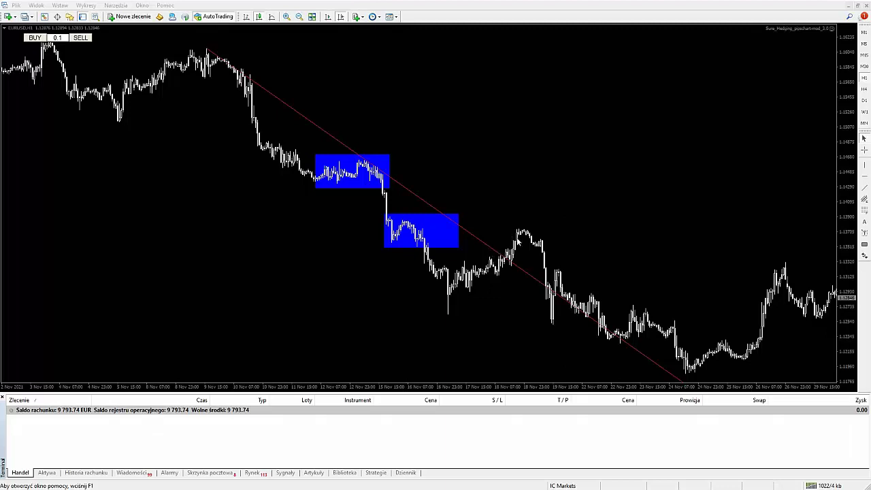
Step: Draw horizontal red zone lines near 1.1356 and 1.1318, plus an upper target line near 1.1418
{"action": "left_click_drag", "start_coordinate": [456, 243], "coordinate": [583, 242]}
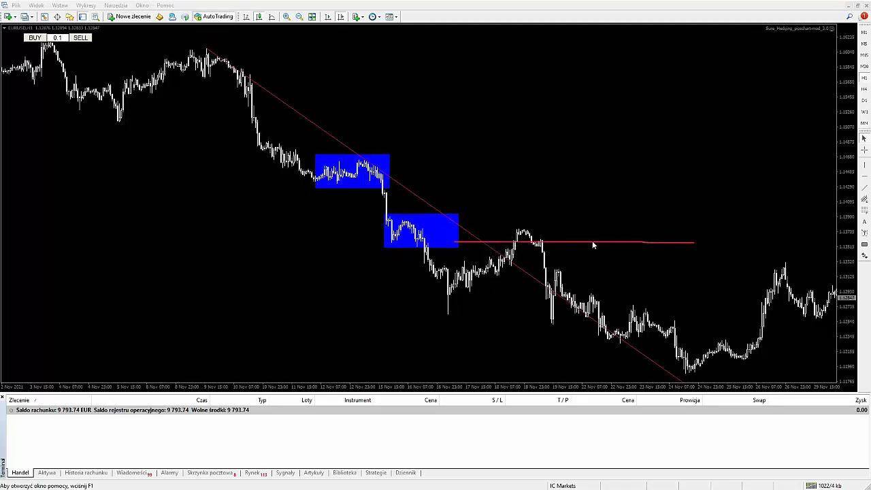
{"action": "left_click_drag", "start_coordinate": [453, 273], "coordinate": [643, 274]}
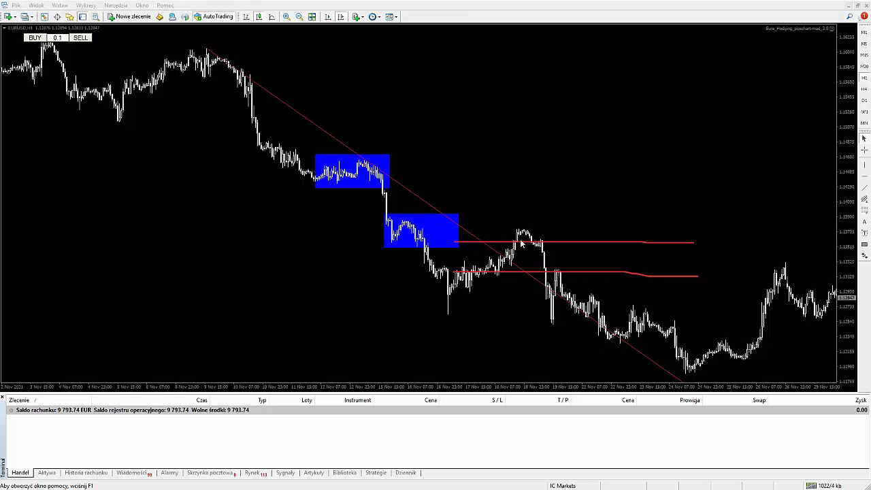
{"action": "left_click_drag", "start_coordinate": [456, 195], "coordinate": [691, 195]}
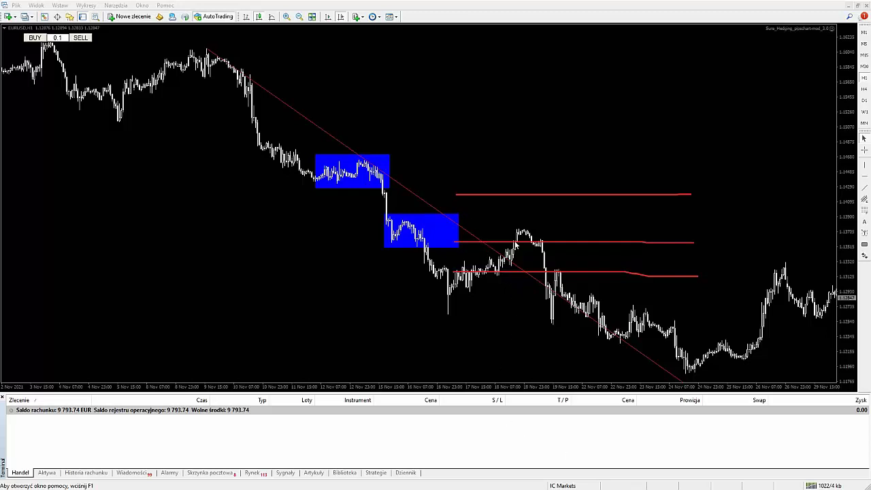
Step: Sketch an upward entry from the upper zone line, a downward entry from the lower one, and a lower target line near 1.1263
{"action": "left_click_drag", "start_coordinate": [515, 239], "coordinate": [522, 208]}
{"action": "mouse_move", "coordinate": [515, 244]}
{"action": "left_mouse_down"}
{"action": "mouse_move", "coordinate": [546, 276]}
{"action": "mouse_move", "coordinate": [541, 315]}
{"action": "left_mouse_up"}
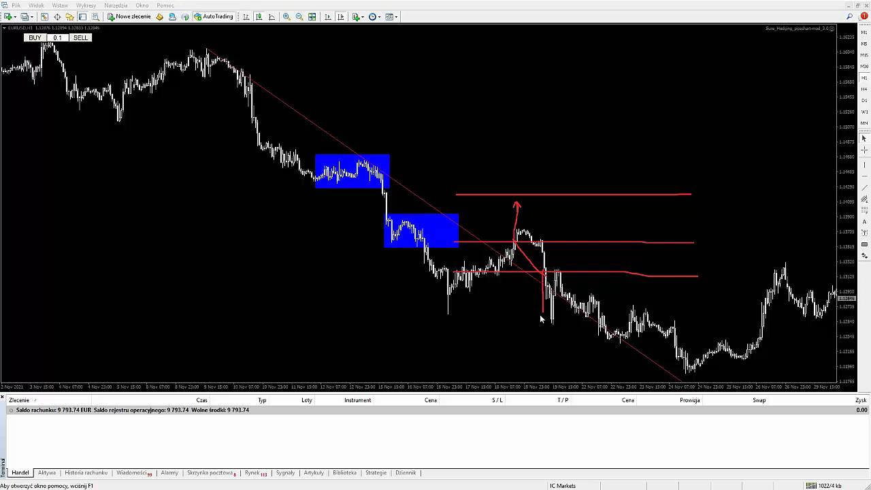
{"action": "left_click_drag", "start_coordinate": [439, 314], "coordinate": [676, 314]}
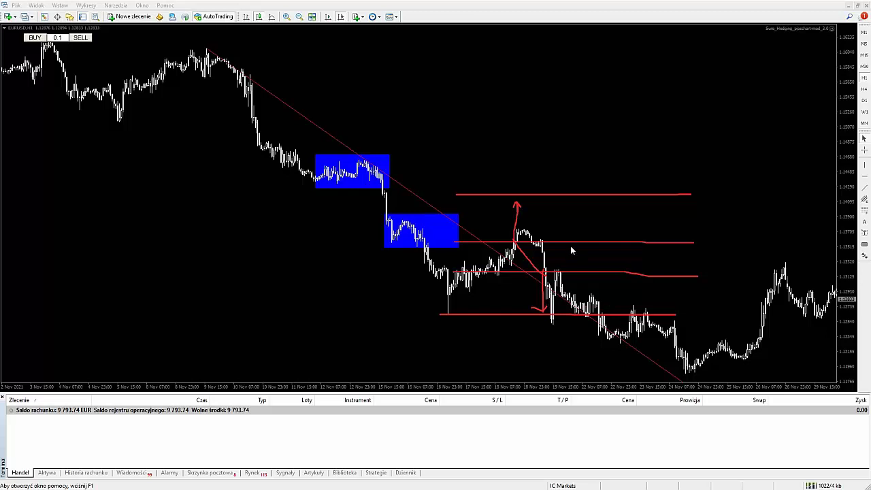
Step: Continue the zigzag with another upper entry and another lower entry inside the zone, and clear the freehand annotations
{"action": "mouse_move", "coordinate": [545, 275]}
{"action": "left_mouse_down"}
{"action": "mouse_move", "coordinate": [569, 252]}
{"action": "mouse_move", "coordinate": [569, 238]}
{"action": "mouse_move", "coordinate": [581, 245]}
{"action": "mouse_move", "coordinate": [571, 240]}
{"action": "mouse_move", "coordinate": [572, 208]}
{"action": "left_mouse_up"}
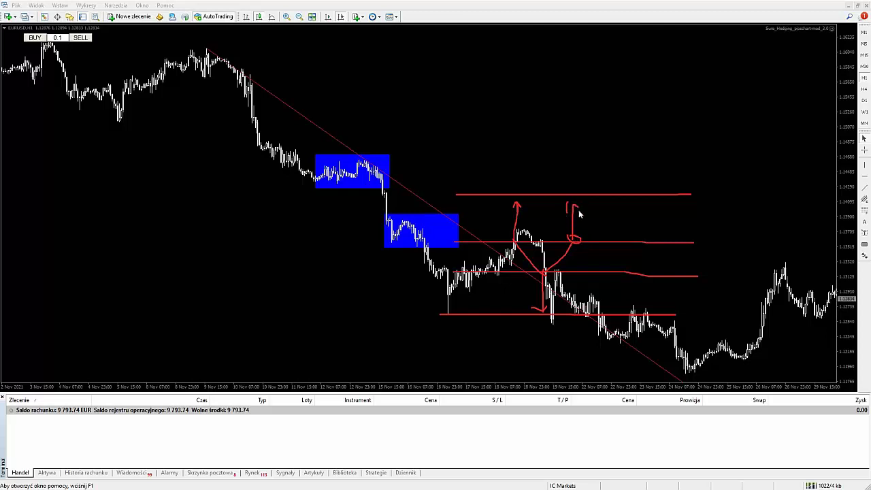
{"action": "mouse_move", "coordinate": [574, 240]}
{"action": "left_mouse_down"}
{"action": "mouse_move", "coordinate": [595, 273]}
{"action": "mouse_move", "coordinate": [587, 272]}
{"action": "mouse_move", "coordinate": [598, 274]}
{"action": "mouse_move", "coordinate": [593, 270]}
{"action": "mouse_move", "coordinate": [593, 318]}
{"action": "left_mouse_up"}
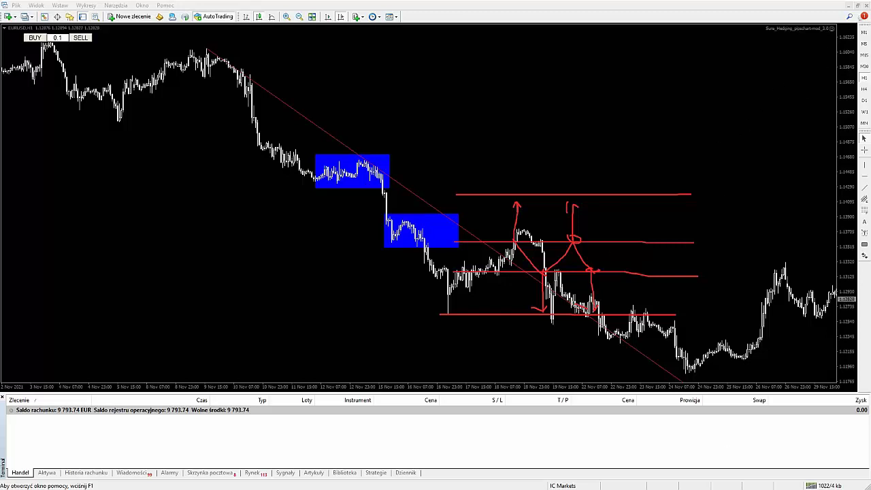
{"action": "key", "text": "Escape"}
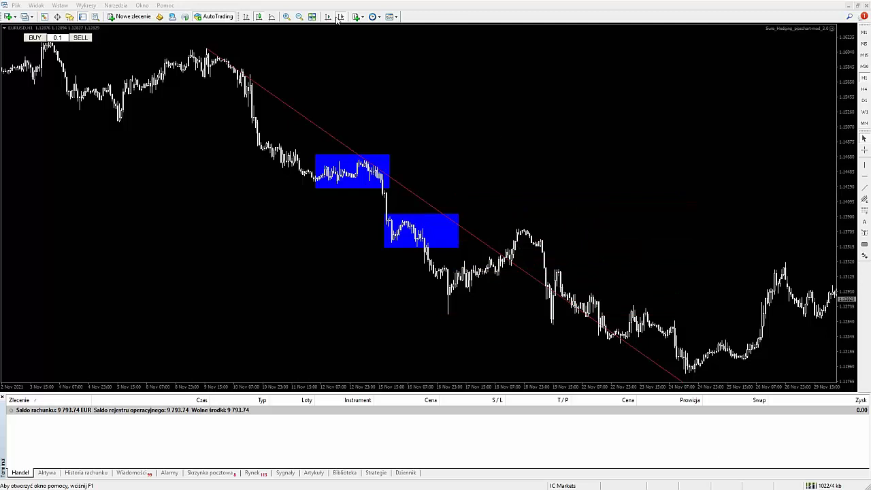
Step: Turn off the chart shift and return the EURUSD chart to the latest candles
{"action": "left_click_drag", "start_coordinate": [596, 105], "coordinate": [448, 103]}
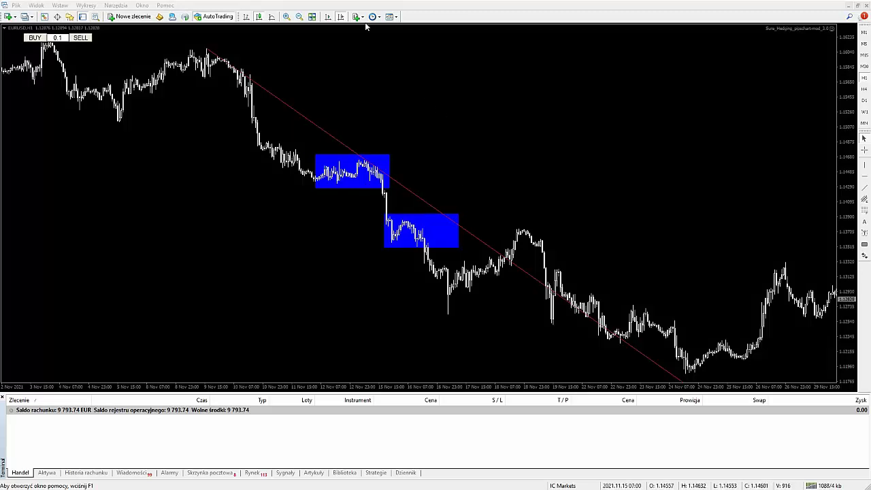
{"action": "left_click", "coordinate": [341, 17]}
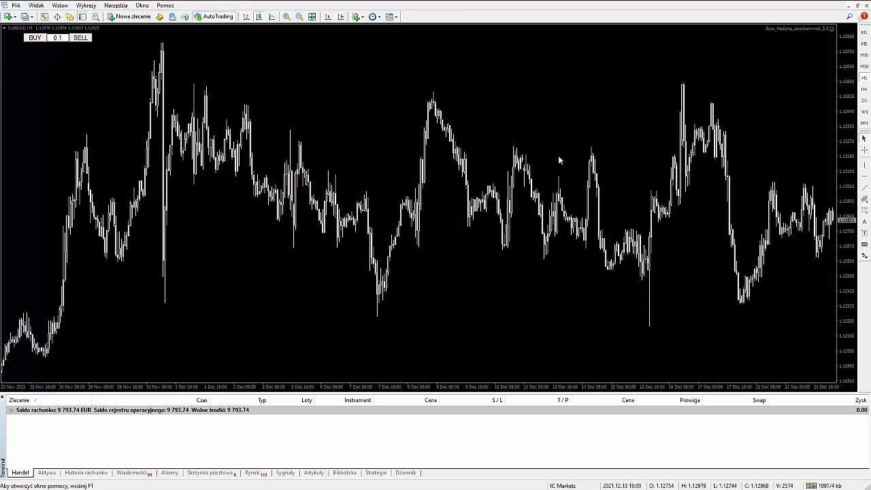
Step: Open the input parameters of the Sure_Hedging_pipschart-mod_3.0 expert attached to the EURUSD chart
{"action": "scroll", "coordinate": [531, 68], "scroll_direction": "down", "scroll_amount": 5}
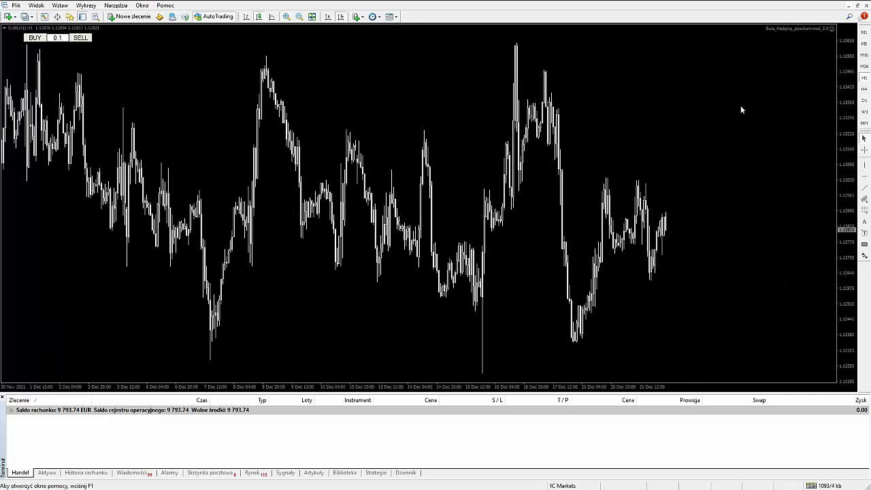
{"action": "left_click", "coordinate": [832, 28]}
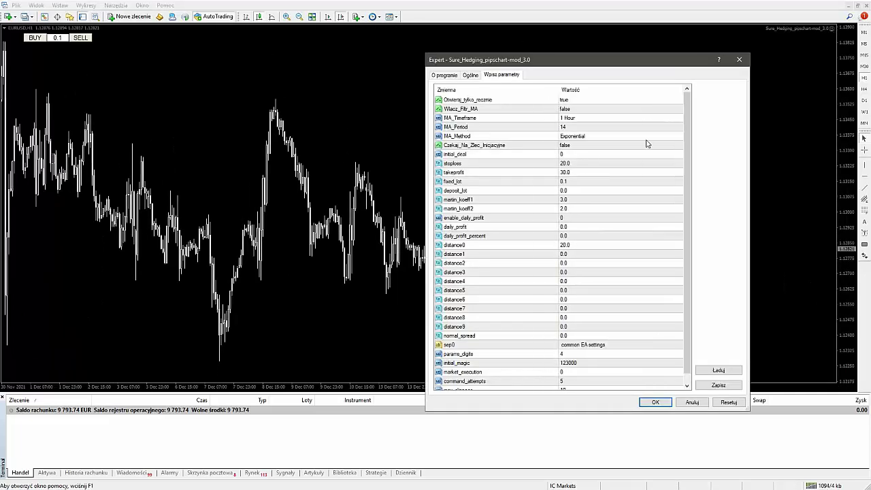
{"action": "left_click_drag", "start_coordinate": [578, 62], "coordinate": [562, 39]}
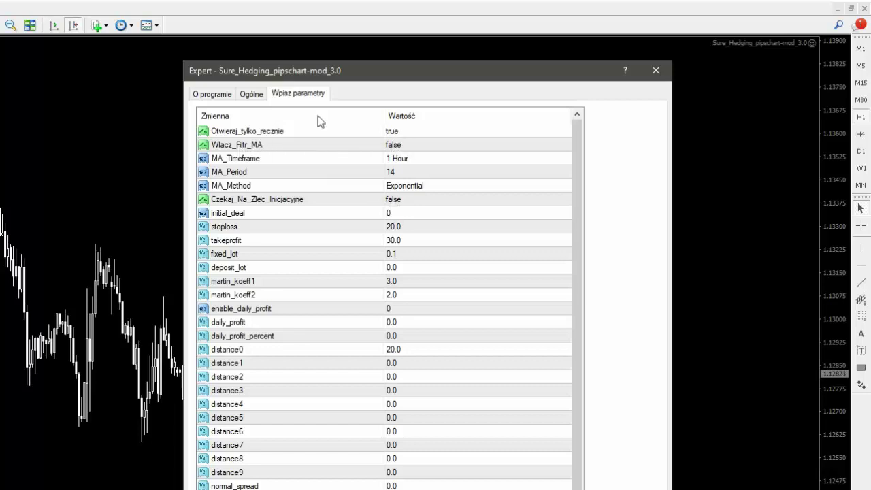
Step: Switch Otwieraj_tylko_recznie to false and set it back to true
{"action": "double_click", "coordinate": [395, 131]}
{"action": "left_click", "coordinate": [398, 132]}
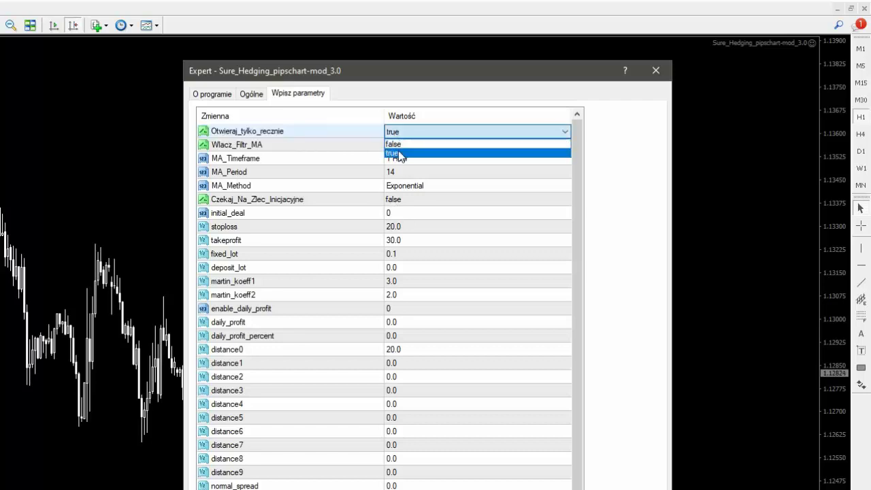
{"action": "left_click", "coordinate": [405, 144]}
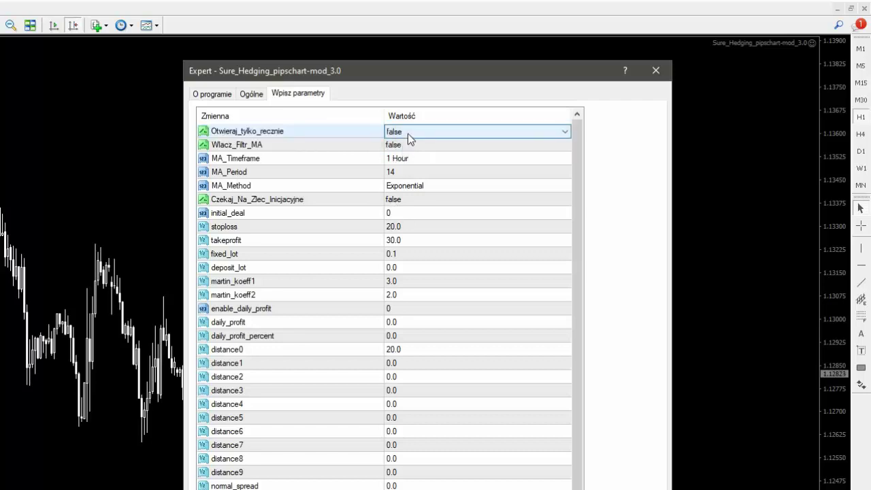
{"action": "left_click", "coordinate": [443, 134]}
{"action": "left_click", "coordinate": [408, 140]}
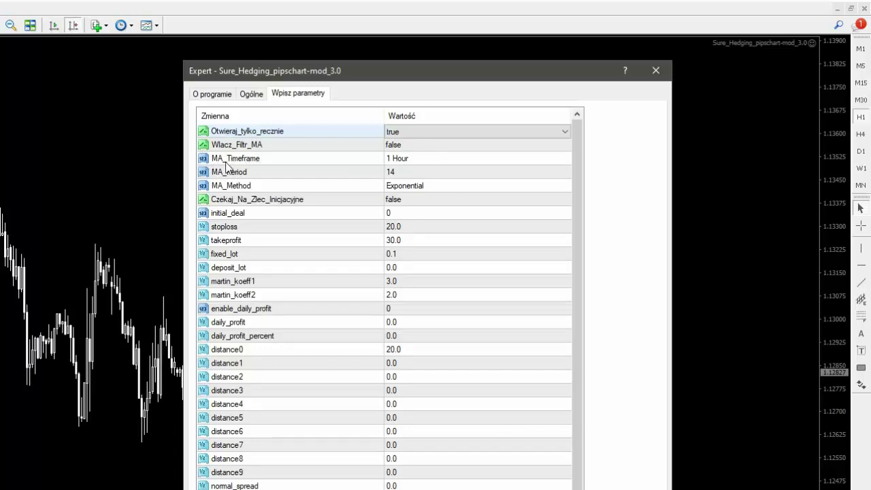
Step: Examine the timeframe choices offered for MA_Timeframe and keep 1 Hour
{"action": "left_click", "coordinate": [417, 162]}
{"action": "left_click", "coordinate": [420, 161]}
{"action": "left_click", "coordinate": [420, 161]}
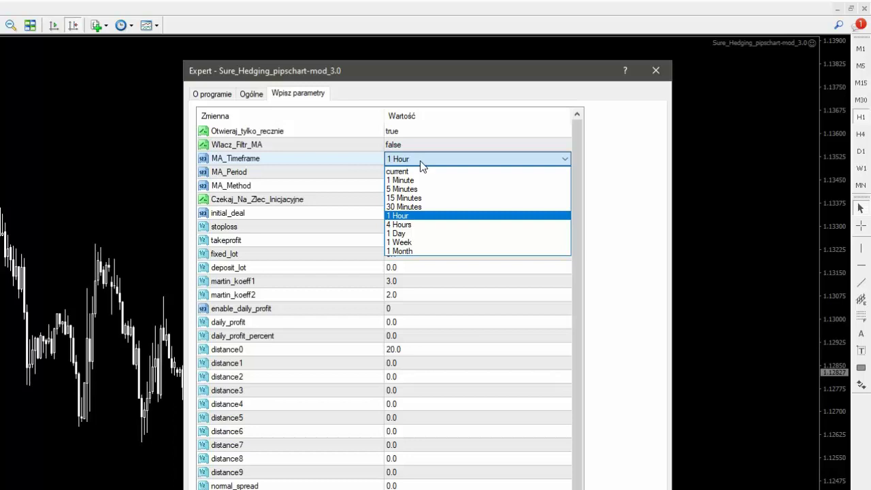
{"action": "left_click", "coordinate": [420, 160]}
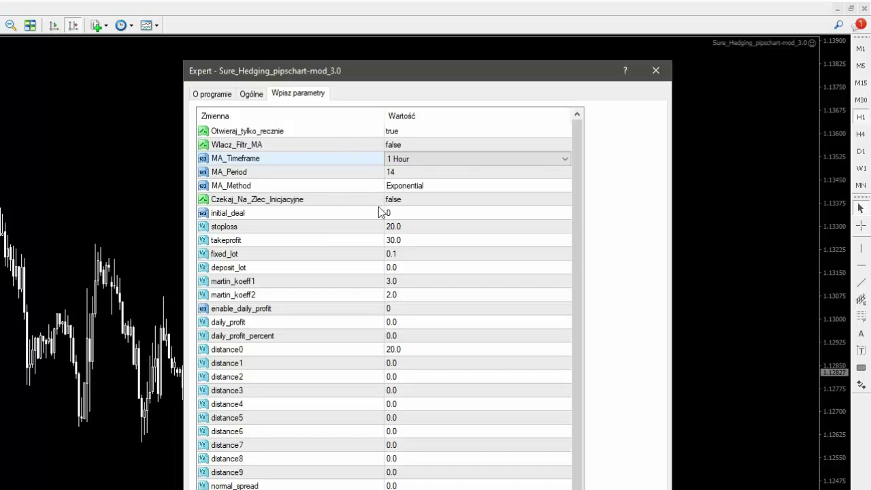
Step: Set Czekaj_Na_Zlec_Inicjacyjne to true so the expert waits for an initial order
{"action": "left_click", "coordinate": [401, 202]}
{"action": "left_click", "coordinate": [407, 198]}
{"action": "left_click", "coordinate": [400, 219]}
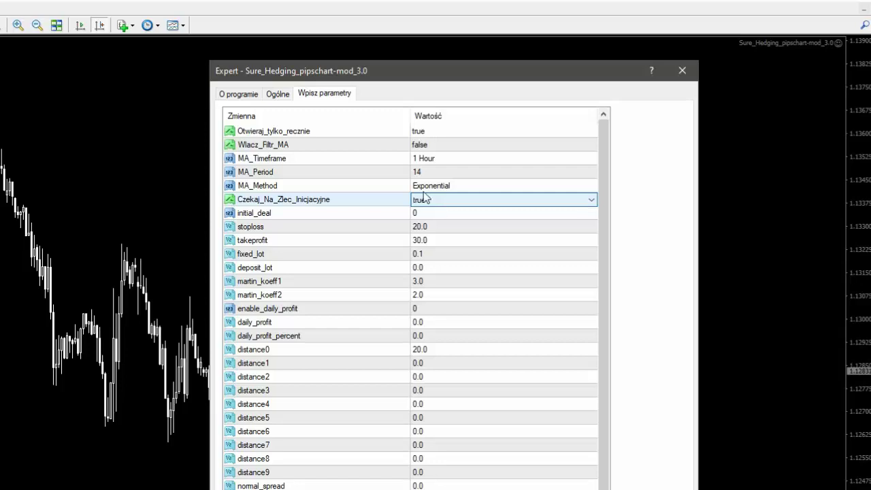
Step: Set the martin_koeff1 lot multiplier to 2.0 in the expert's parameters
{"action": "scroll", "coordinate": [418, 199], "scroll_direction": "down", "scroll_amount": 1}
{"action": "scroll", "coordinate": [454, 204], "scroll_direction": "up", "scroll_amount": 1}
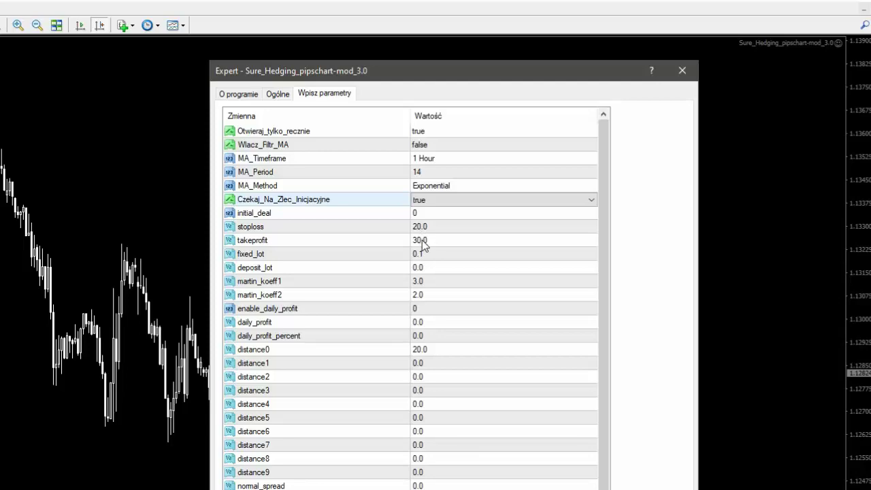
{"action": "scroll", "coordinate": [605, 178], "scroll_direction": "down", "scroll_amount": 1}
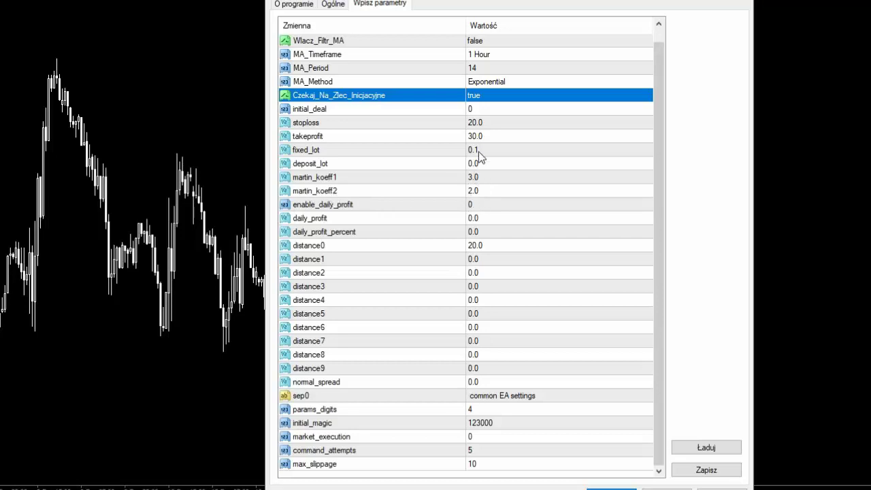
{"action": "left_click", "coordinate": [472, 178]}
{"action": "left_click", "coordinate": [471, 178]}
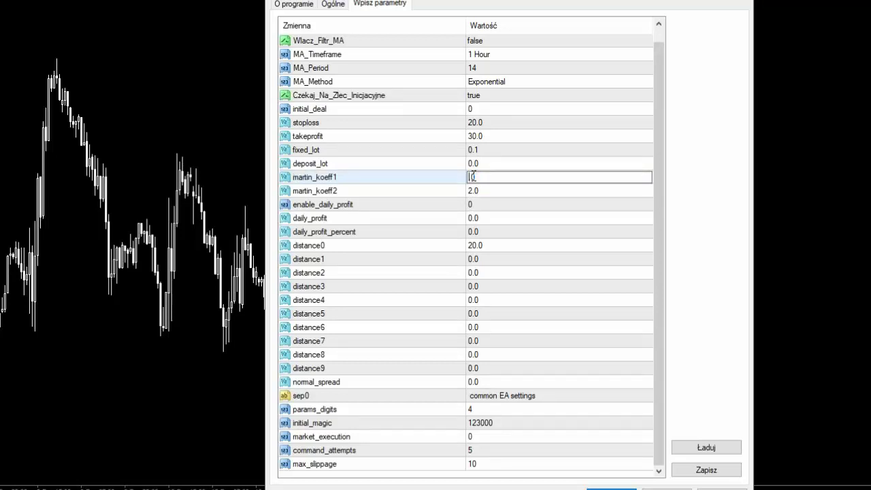
{"action": "left_click", "coordinate": [477, 192]}
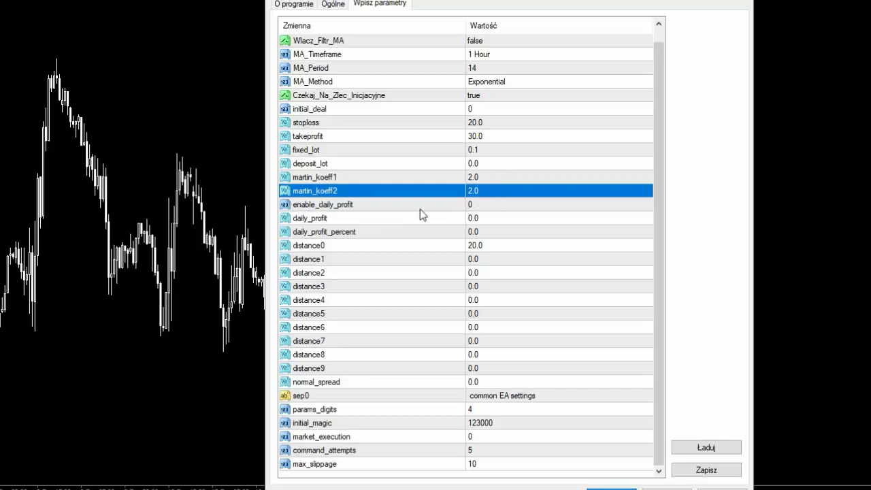
{"action": "left_click", "coordinate": [476, 207]}
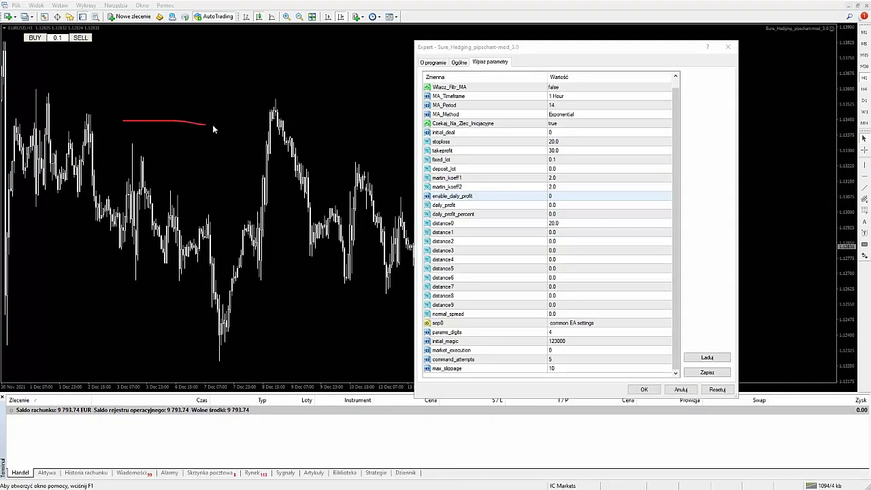
Step: Sketch an upward entry from the upper zone line, a lower zone line near 1.1328 with a downward entry, and label the zone 20
{"action": "left_click_drag", "start_coordinate": [152, 126], "coordinate": [150, 89]}
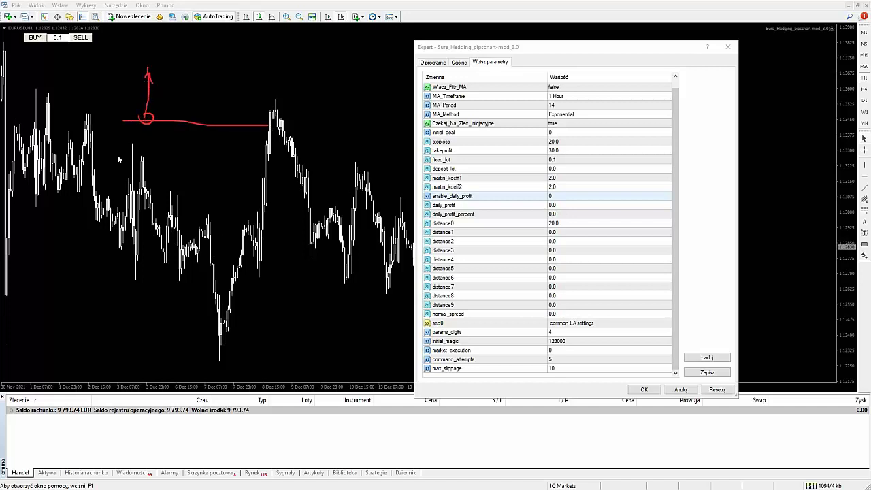
{"action": "left_click_drag", "start_coordinate": [118, 150], "coordinate": [169, 155]}
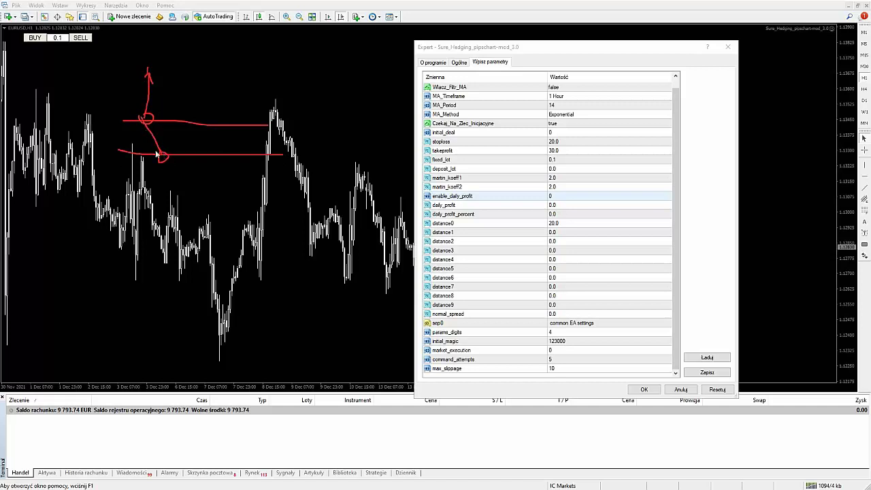
{"action": "left_click_drag", "start_coordinate": [164, 194], "coordinate": [157, 188]}
{"action": "mouse_move", "coordinate": [107, 137]}
{"action": "left_mouse_down"}
{"action": "mouse_move", "coordinate": [98, 141]}
{"action": "mouse_move", "coordinate": [112, 144]}
{"action": "left_mouse_up"}
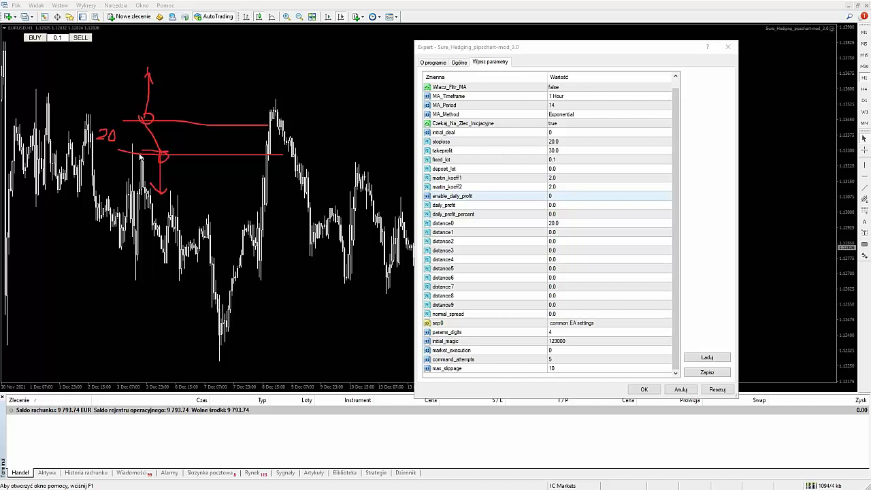
Step: Sketch target lines near 1.1370 above and 1.1308 below the zone, labelling both distances 30
{"action": "left_click_drag", "start_coordinate": [110, 70], "coordinate": [272, 71]}
{"action": "left_click_drag", "start_coordinate": [105, 95], "coordinate": [113, 84]}
{"action": "left_click_drag", "start_coordinate": [101, 169], "coordinate": [110, 180]}
{"action": "mouse_move", "coordinate": [123, 169]}
{"action": "left_mouse_down"}
{"action": "mouse_move", "coordinate": [204, 195]}
{"action": "mouse_move", "coordinate": [270, 196]}
{"action": "left_mouse_up"}
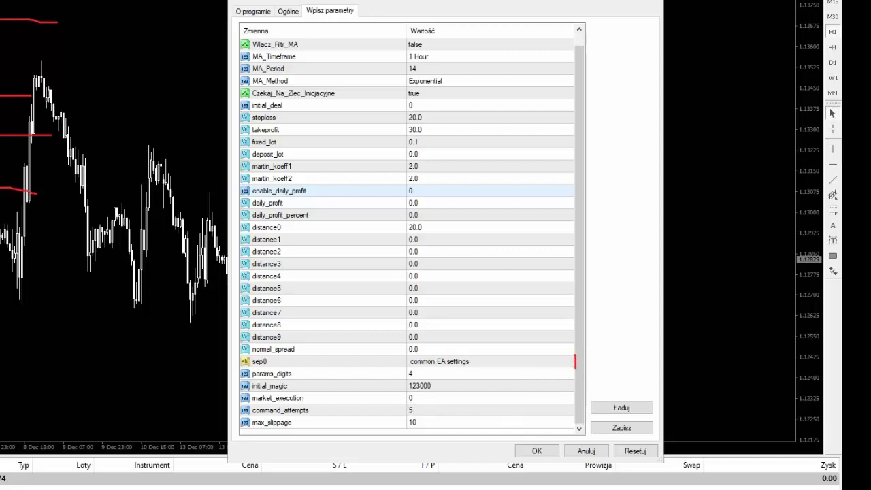
Step: Set market_execution to 1 in the expert's common settings
{"action": "double_click", "coordinate": [421, 398]}
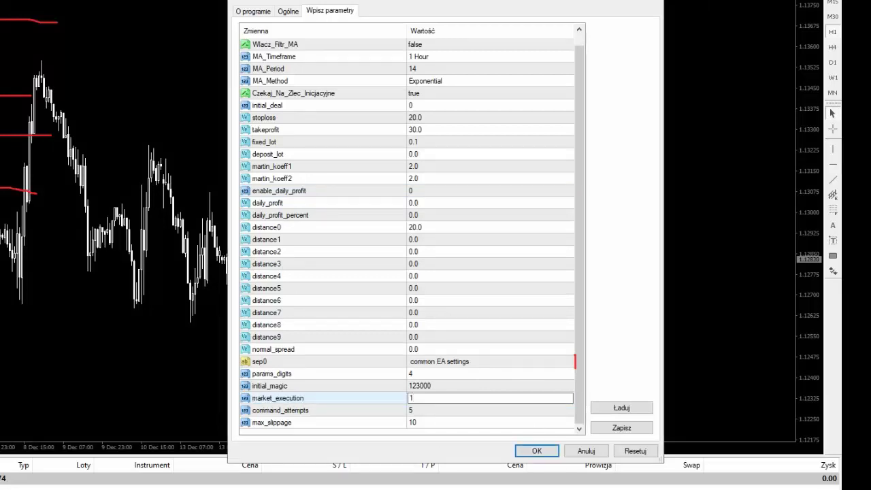
{"action": "left_click", "coordinate": [446, 388]}
{"action": "left_click", "coordinate": [294, 411]}
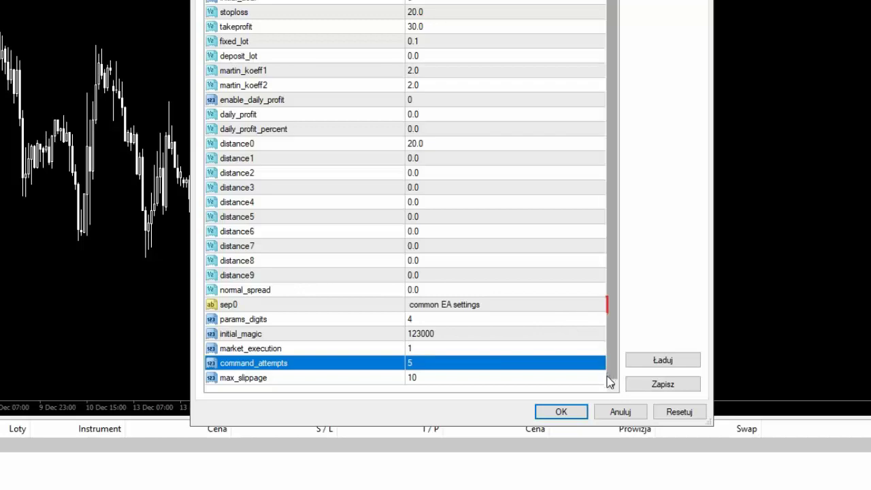
Step: Review the expert's parameters from max_slippage back up to distance7
{"action": "left_click", "coordinate": [441, 381]}
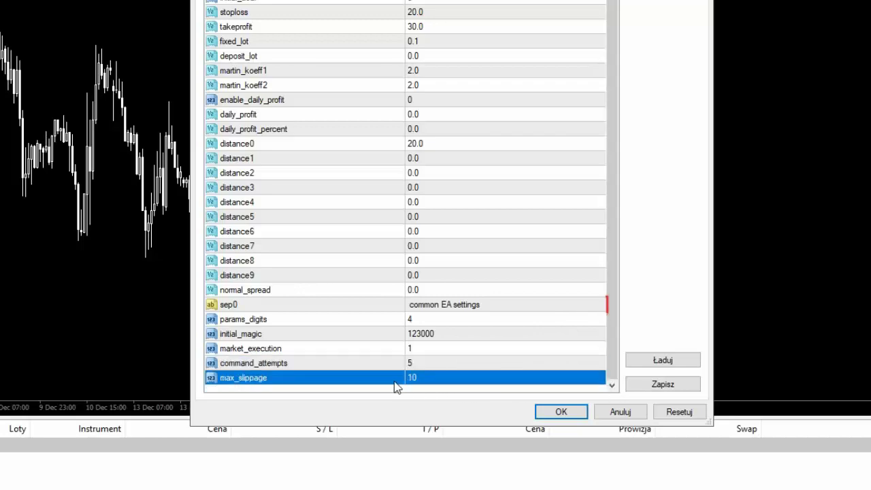
{"action": "key", "text": "Up"}
{"action": "key", "text": "Up"}
{"action": "key", "text": "Up"}
{"action": "key", "text": "Up"}
{"action": "key", "text": "Up"}
{"action": "key", "text": "Up"}
{"action": "key", "text": "Up"}
{"action": "key", "text": "Up"}
{"action": "key", "text": "Up"}
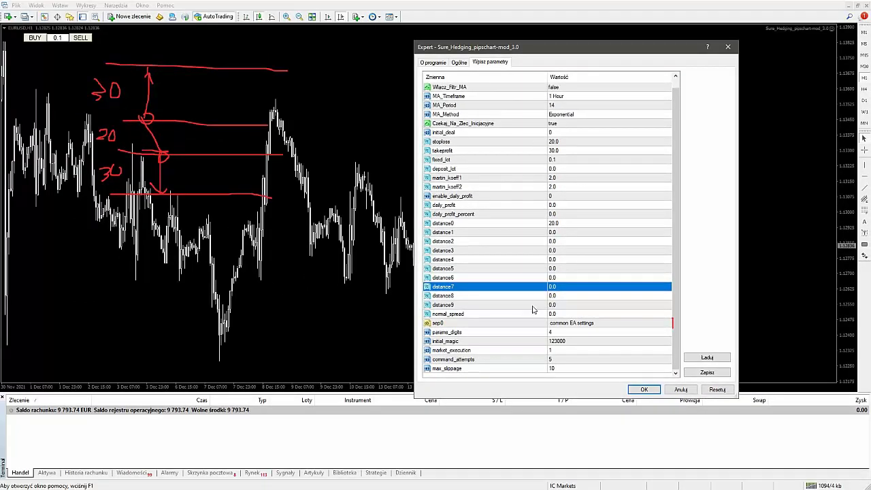
Step: Apply the changed expert parameters and clear the freehand annotations from the chart
{"action": "left_click", "coordinate": [644, 390]}
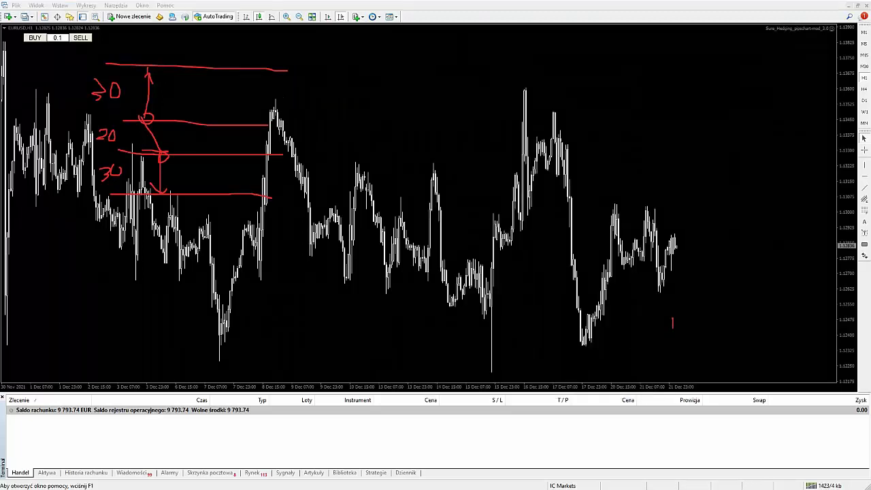
{"action": "key", "text": "Escape"}
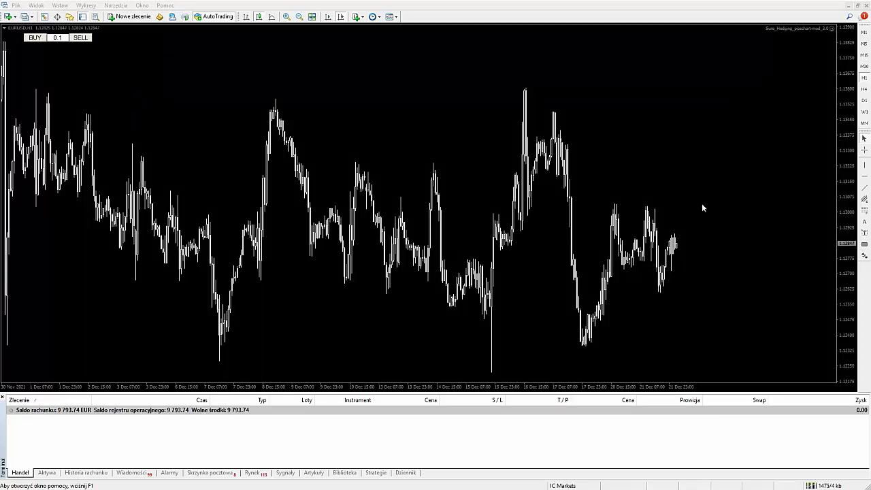
Step: Reopen the hedging expert's parameters, set Czekaj_Na_Zlec_Inicjacyjne to false and apply the change
{"action": "left_click", "coordinate": [831, 28]}
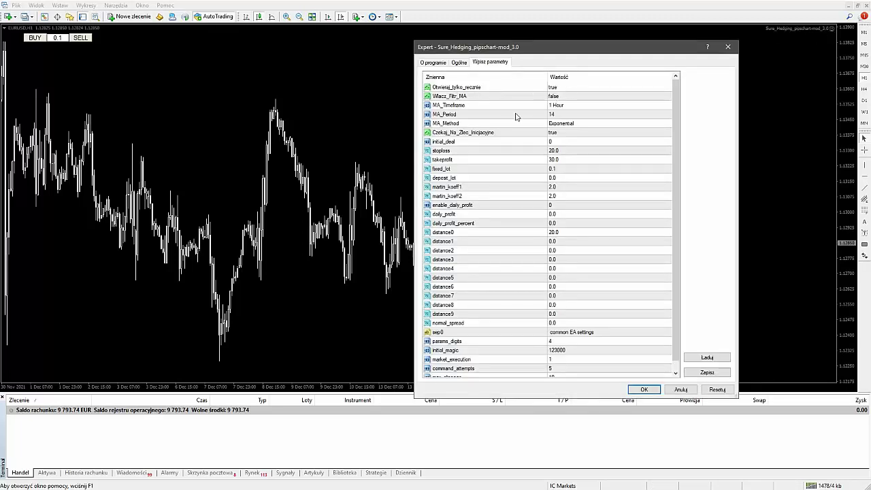
{"action": "left_click", "coordinate": [576, 134]}
{"action": "left_click", "coordinate": [575, 134]}
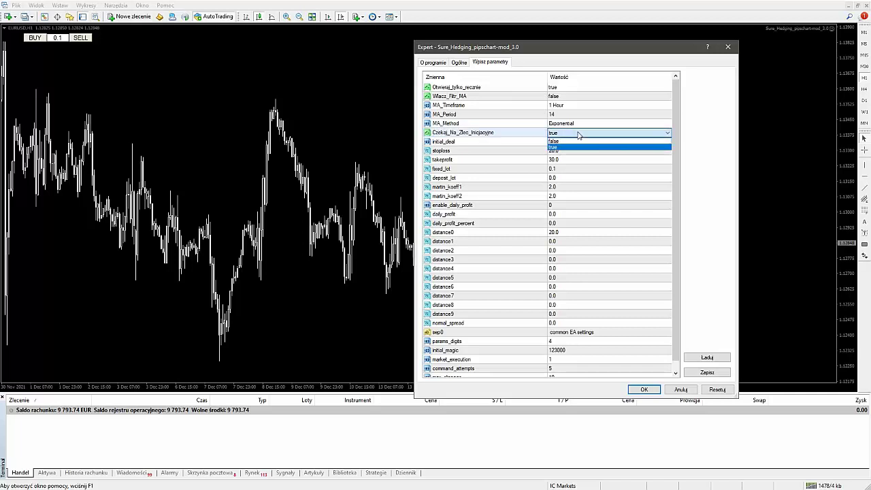
{"action": "left_click", "coordinate": [558, 148]}
{"action": "left_click", "coordinate": [515, 136]}
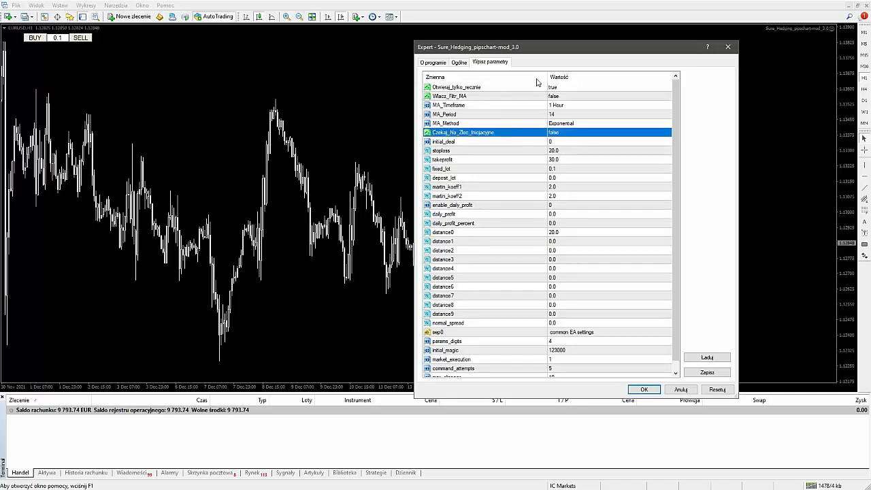
{"action": "left_click", "coordinate": [644, 390]}
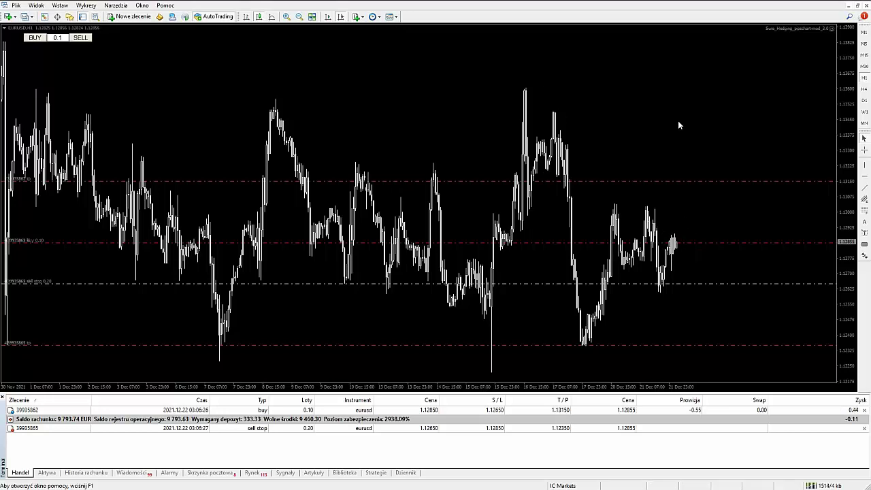
Step: Draw a rising trendline under the two latest major lows and a falling trendline from the 16 December peak near 1.1360
{"action": "mouse_move", "coordinate": [584, 346]}
{"action": "left_mouse_down"}
{"action": "mouse_move", "coordinate": [667, 286]}
{"action": "mouse_move", "coordinate": [662, 291]}
{"action": "left_mouse_up"}
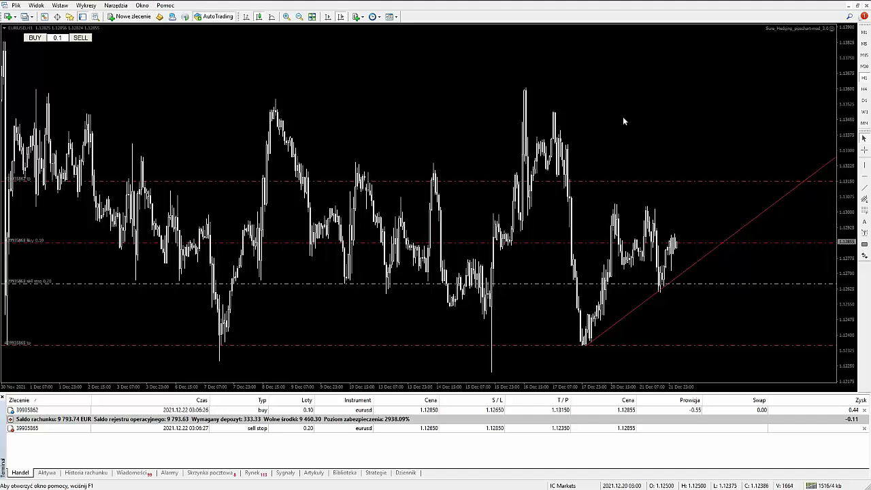
{"action": "left_click", "coordinate": [864, 188]}
{"action": "mouse_move", "coordinate": [525, 89]}
{"action": "left_mouse_down"}
{"action": "mouse_move", "coordinate": [572, 123]}
{"action": "mouse_move", "coordinate": [560, 123]}
{"action": "left_mouse_up"}
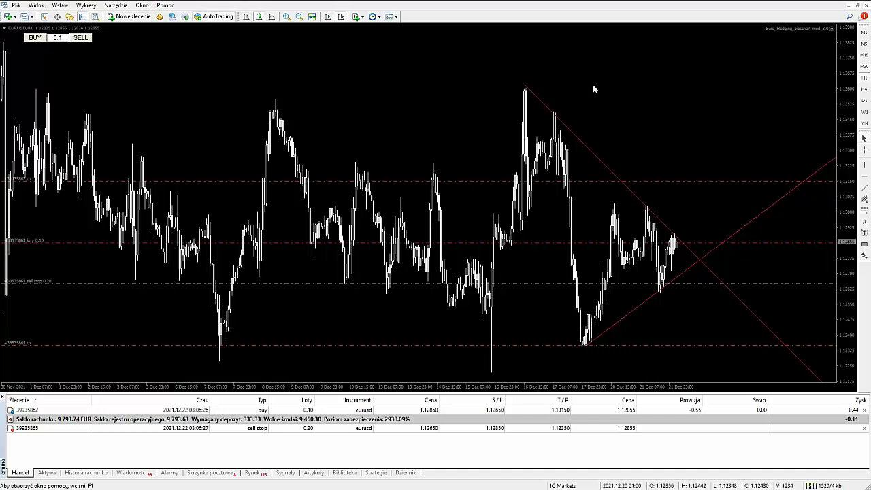
Step: Delete the falling trendline and the rising trendline from the EURUSD chart
{"action": "right_click", "coordinate": [532, 93]}
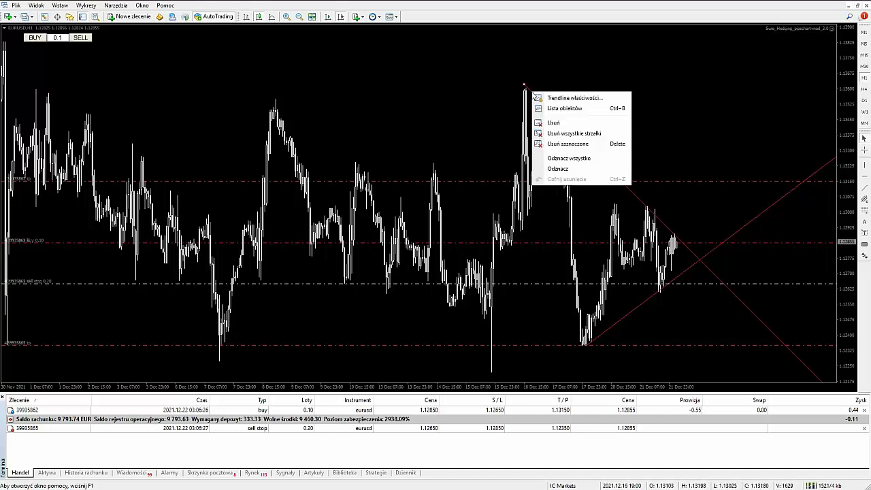
{"action": "left_click", "coordinate": [555, 122]}
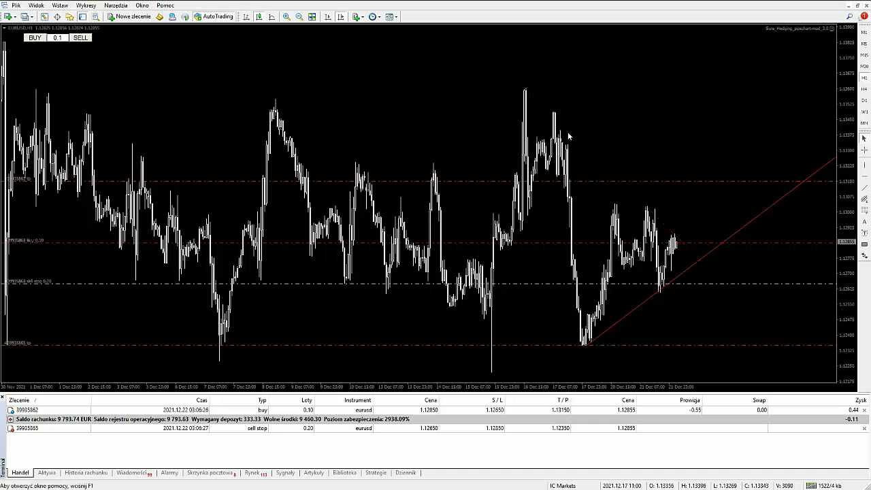
{"action": "right_click", "coordinate": [609, 331]}
{"action": "left_click", "coordinate": [623, 356]}
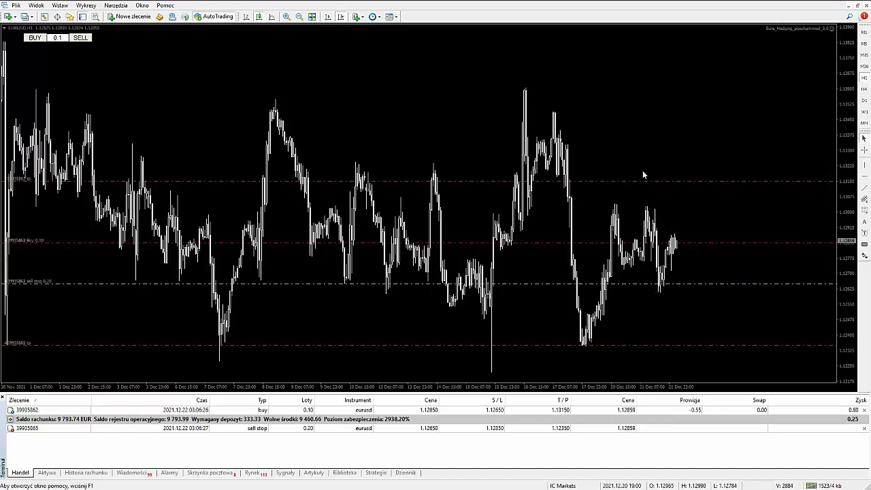